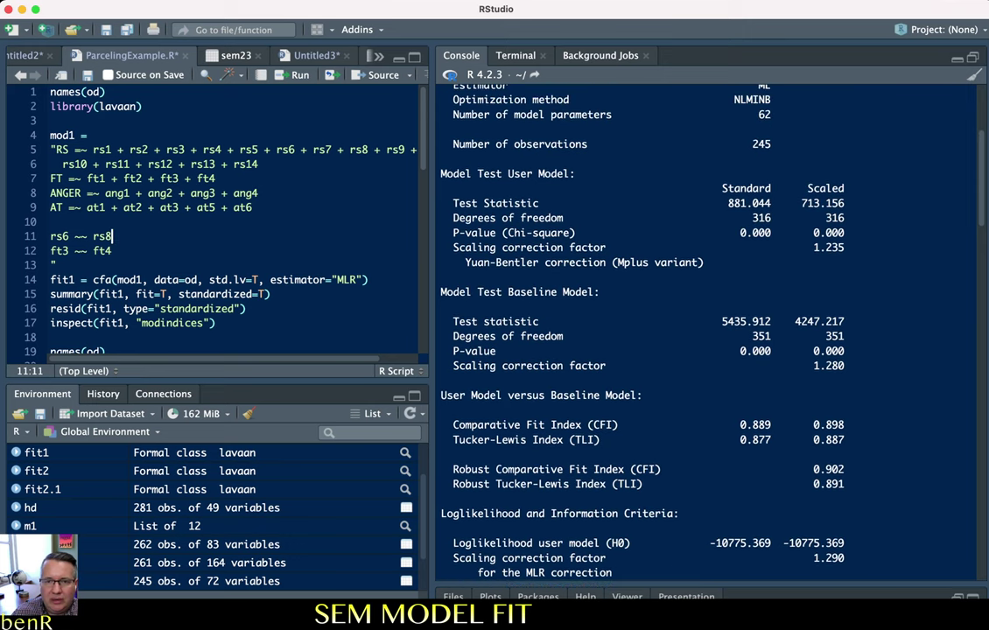
# Examine the scaled degrees of freedom and the indicators assigned to the RS, FT, ANGER and AT factors in mod1
pyautogui.doubleClick(835, 218)
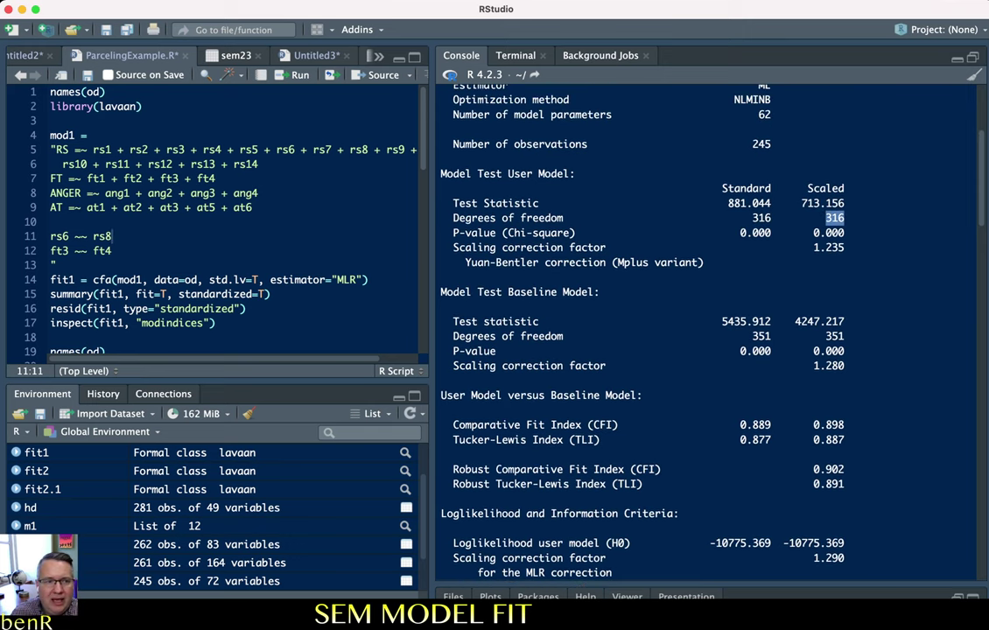
pyautogui.click(162, 194)
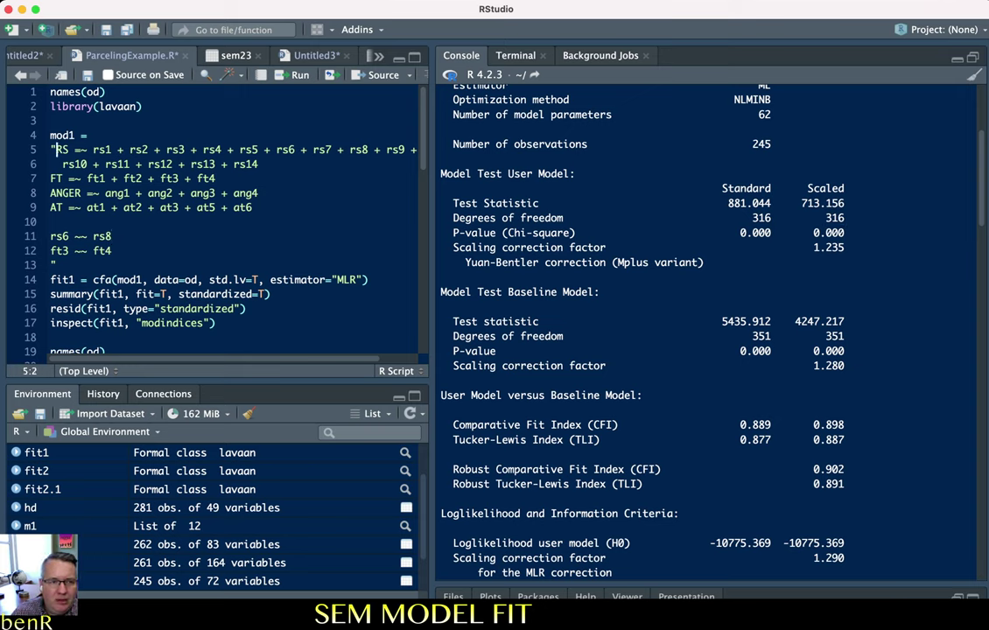
pyautogui.moveTo(50, 149); pyautogui.dragTo(253, 207)
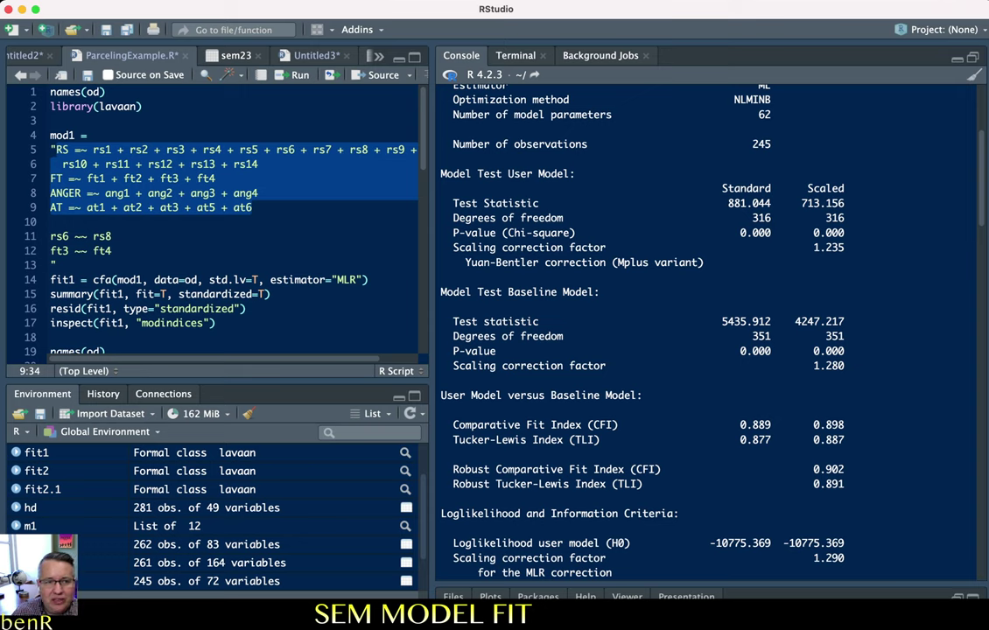
pyautogui.click(259, 165)
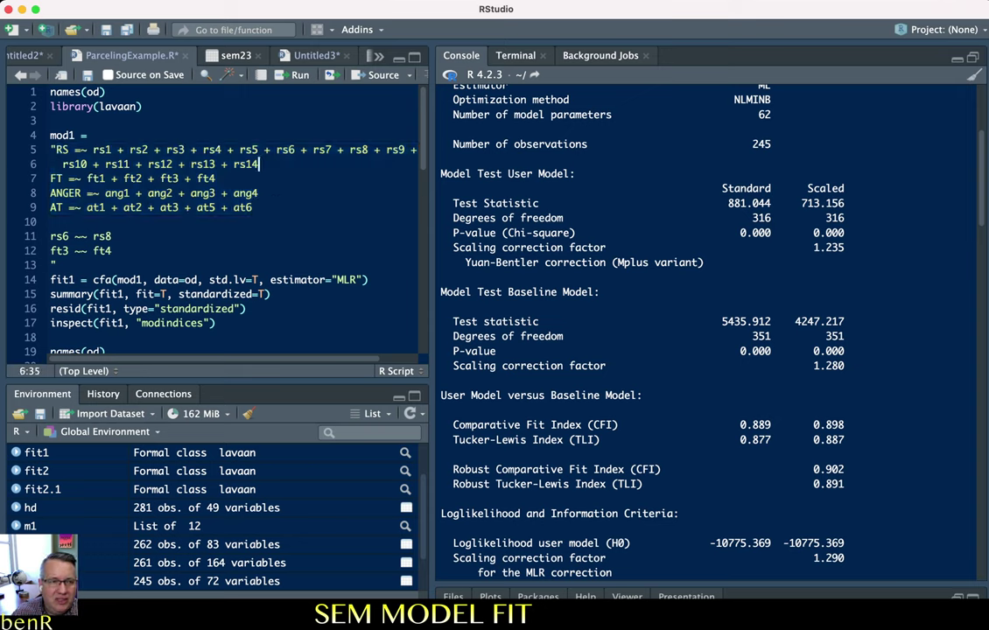
pyautogui.moveTo(259, 164); pyautogui.dragTo(93, 150)
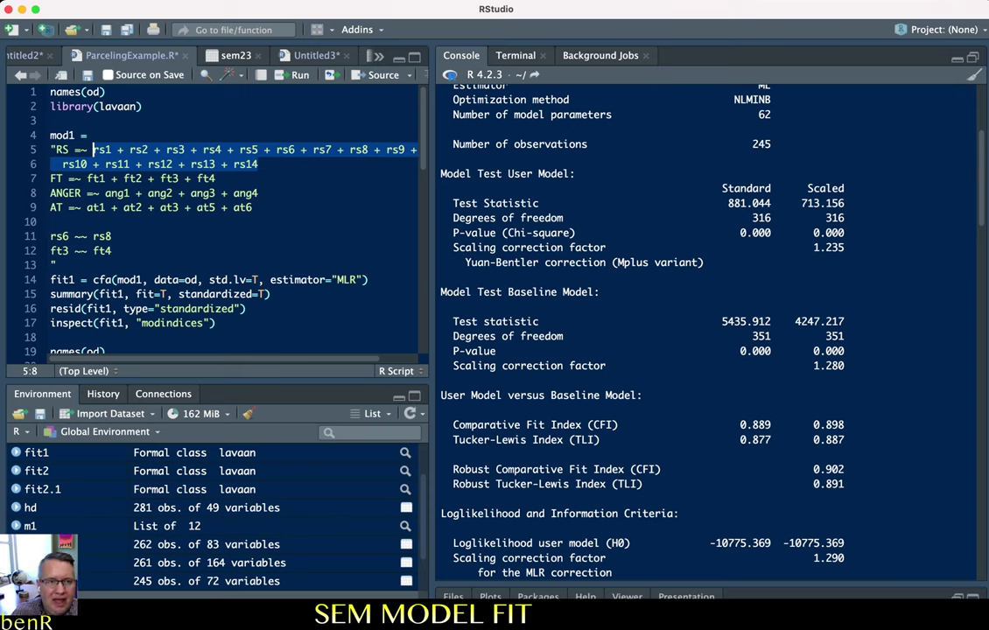
pyautogui.moveTo(216, 178); pyautogui.dragTo(88, 178)
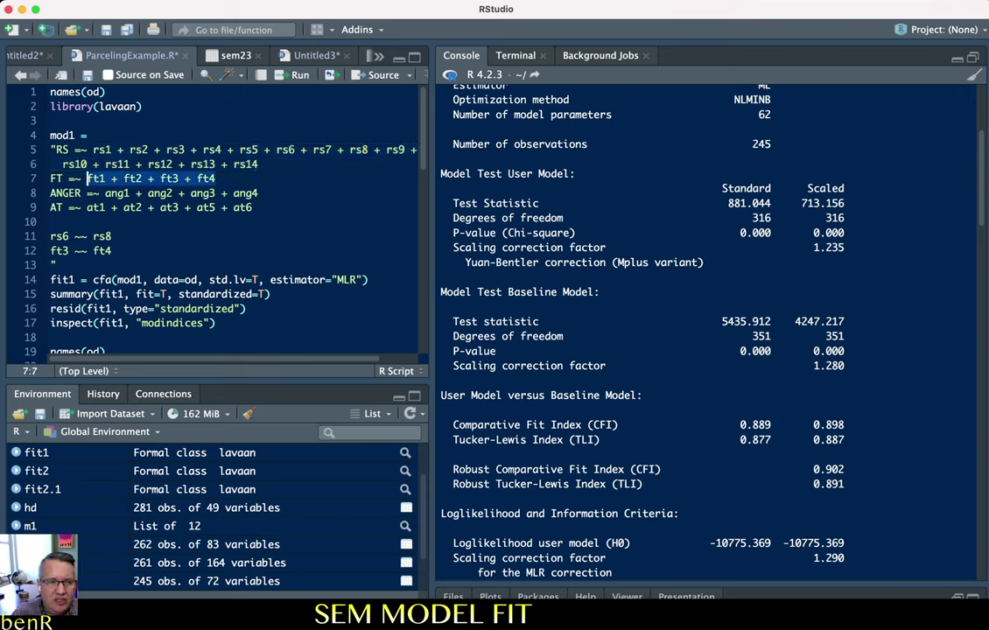
pyautogui.doubleClick(90, 178)
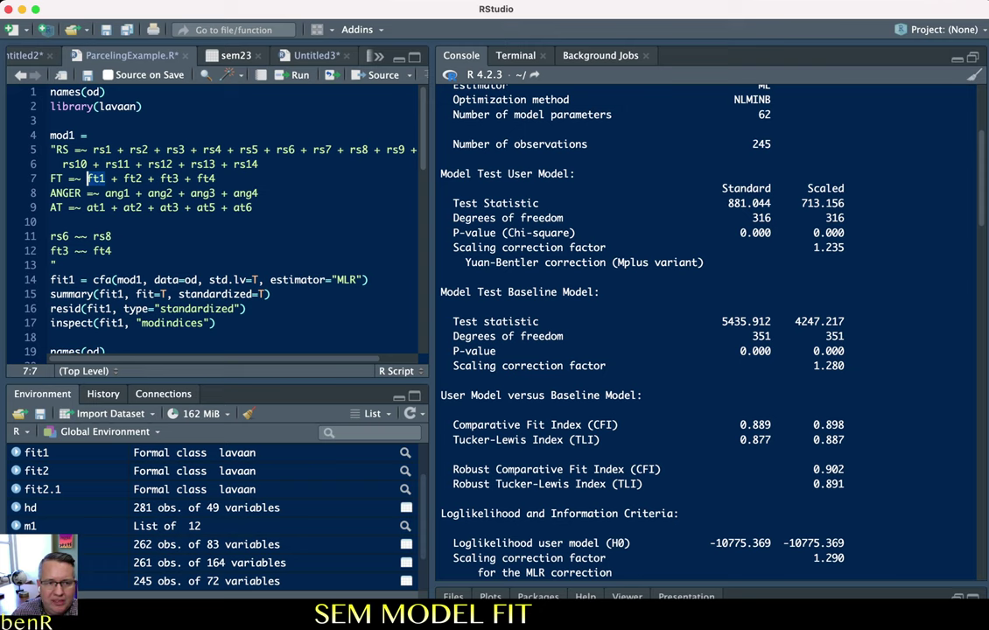
pyautogui.moveTo(215, 178); pyautogui.dragTo(198, 178)
pyautogui.click(142, 178)
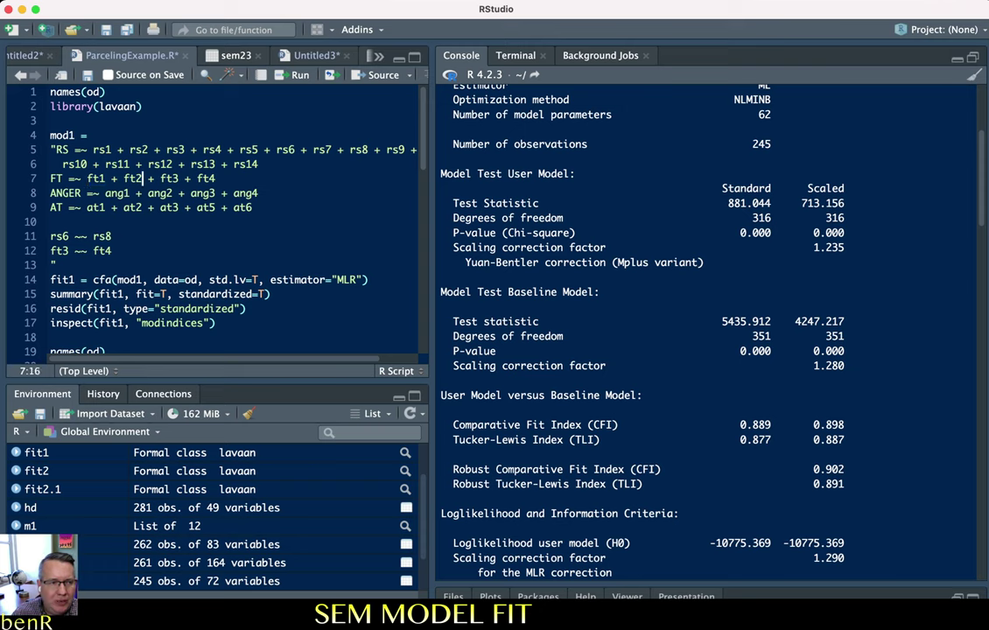
pyautogui.moveTo(87, 207); pyautogui.dragTo(252, 208)
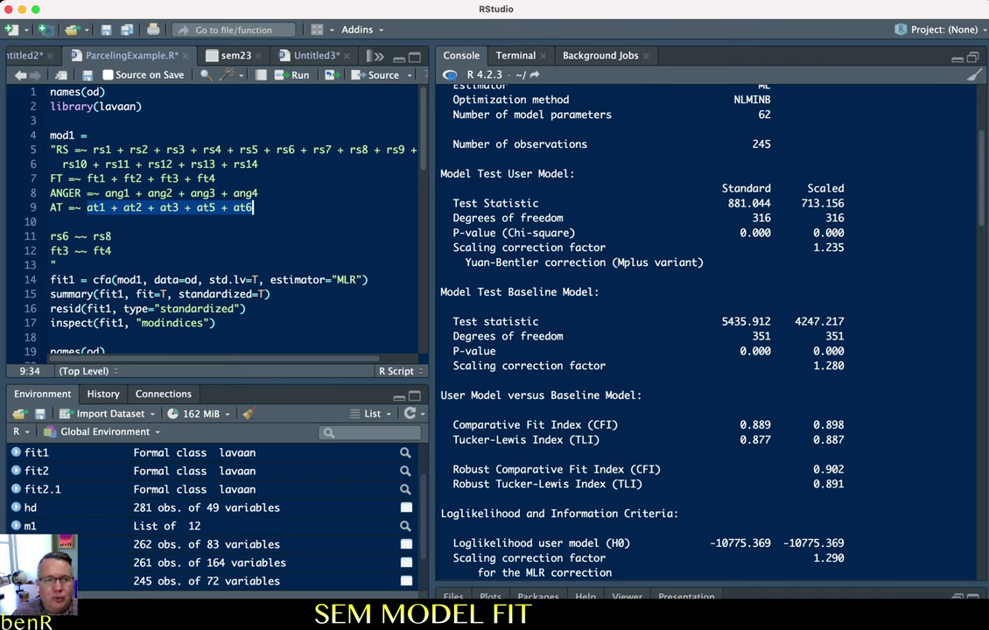
pyautogui.click(238, 207)
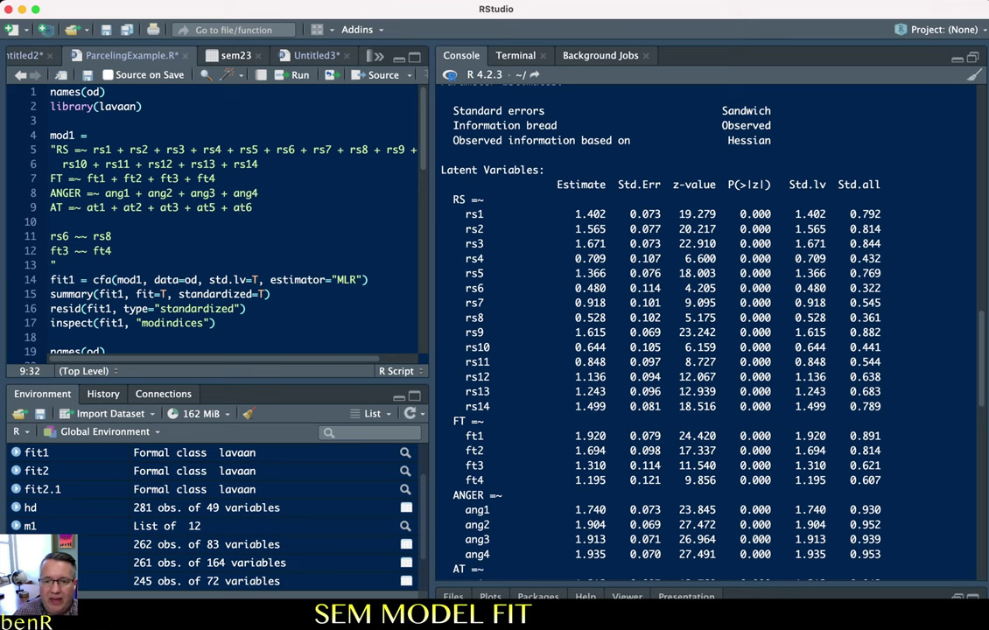
# Examine the standardized loadings of items rs1 to rs14 on the RS factor, comparing the strongest and weakest items
pyautogui.scroll(-1, 704, 333)
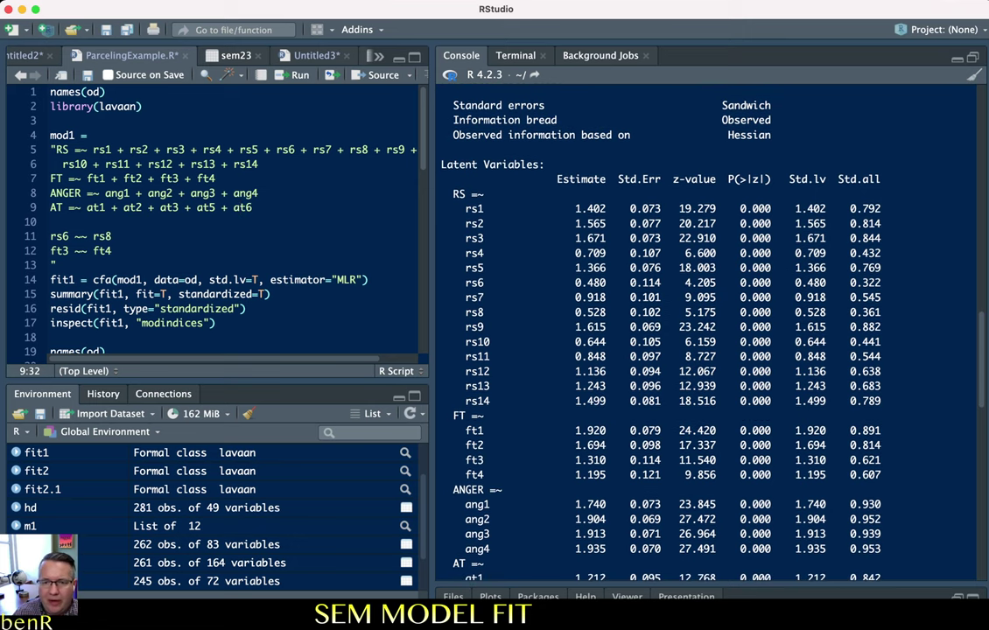
pyautogui.scroll(-1, 704, 333)
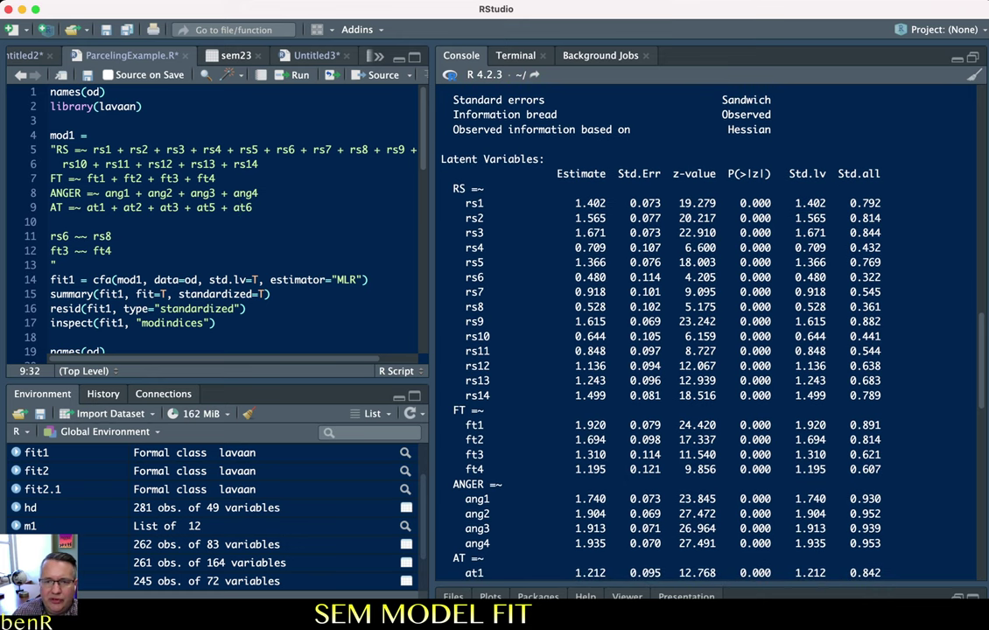
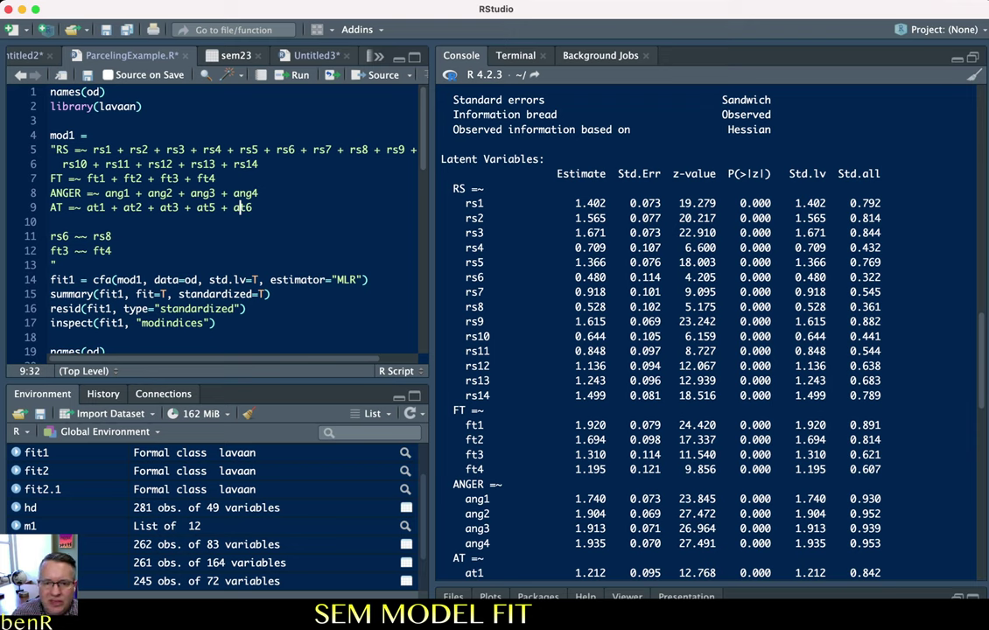
pyautogui.moveTo(881, 321); pyautogui.dragTo(465, 321)
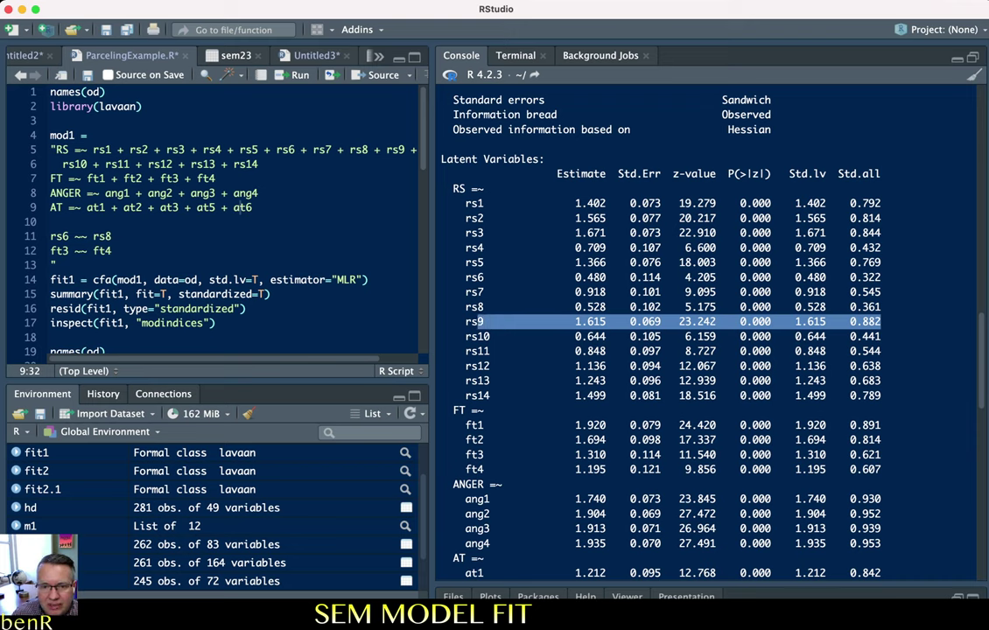
pyautogui.moveTo(465, 277); pyautogui.dragTo(881, 277)
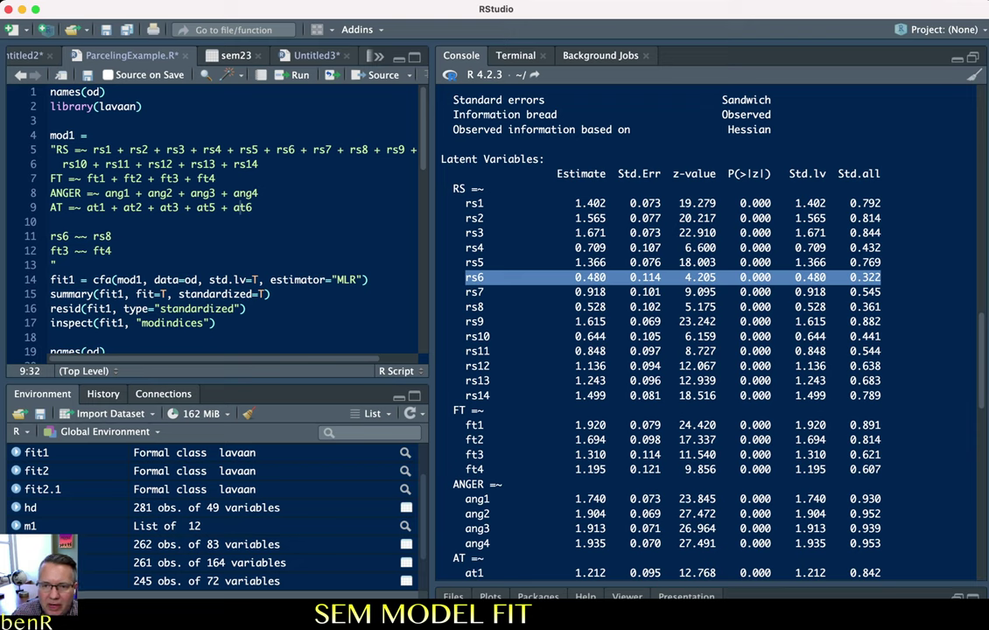
pyautogui.click(880, 277)
pyautogui.moveTo(880, 233); pyautogui.dragTo(797, 233)
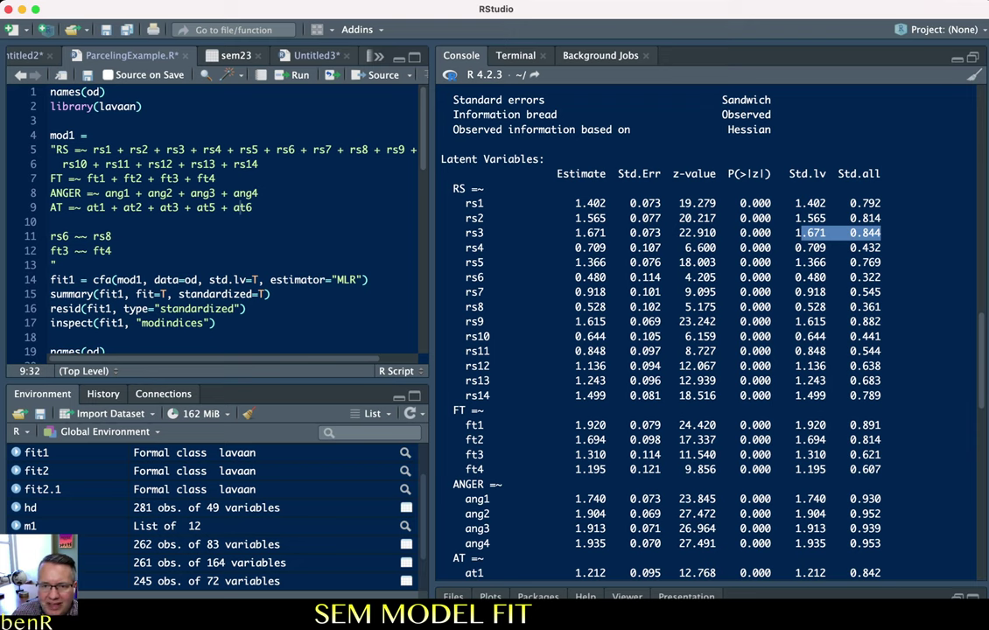
pyautogui.moveTo(881, 307); pyautogui.dragTo(850, 307)
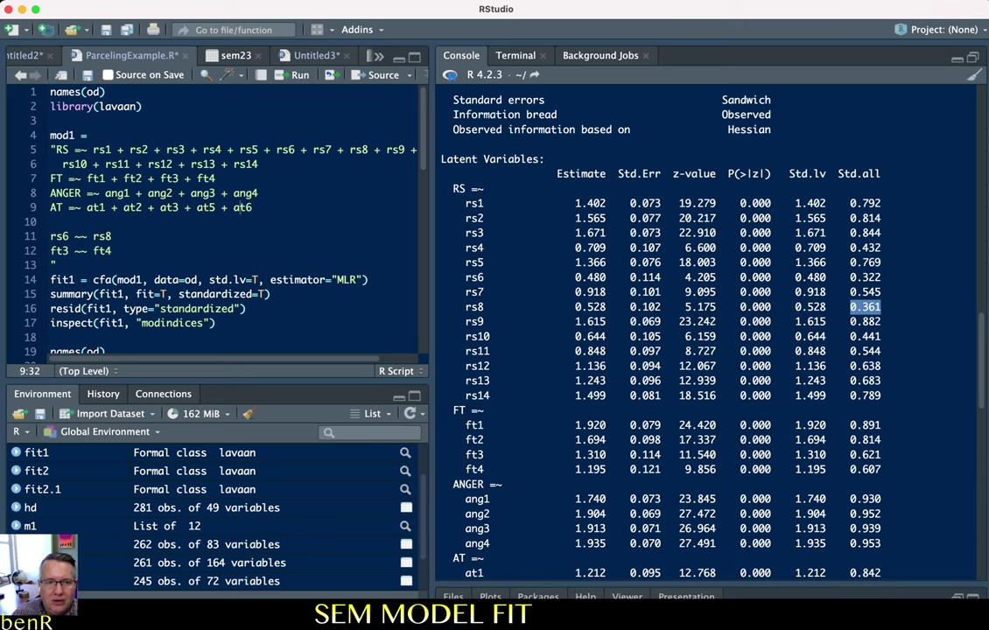
pyautogui.moveTo(465, 200); pyautogui.dragTo(880, 396)
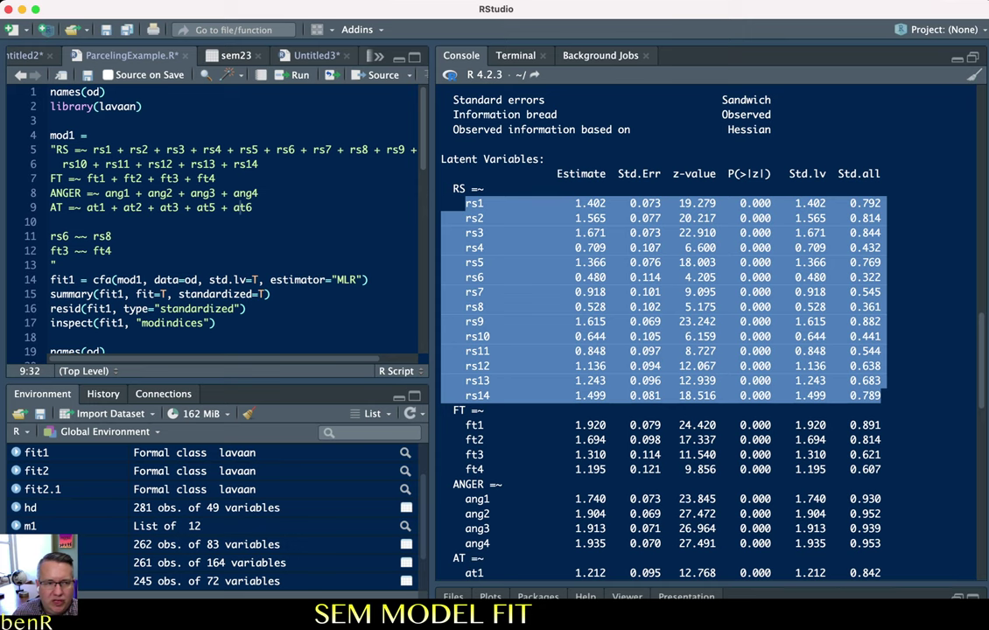
# Review the script lines that define the three RS parcels, od$rsP1, od$rsP2 and od$rsP3
pyautogui.scroll(-6, 219, 219)
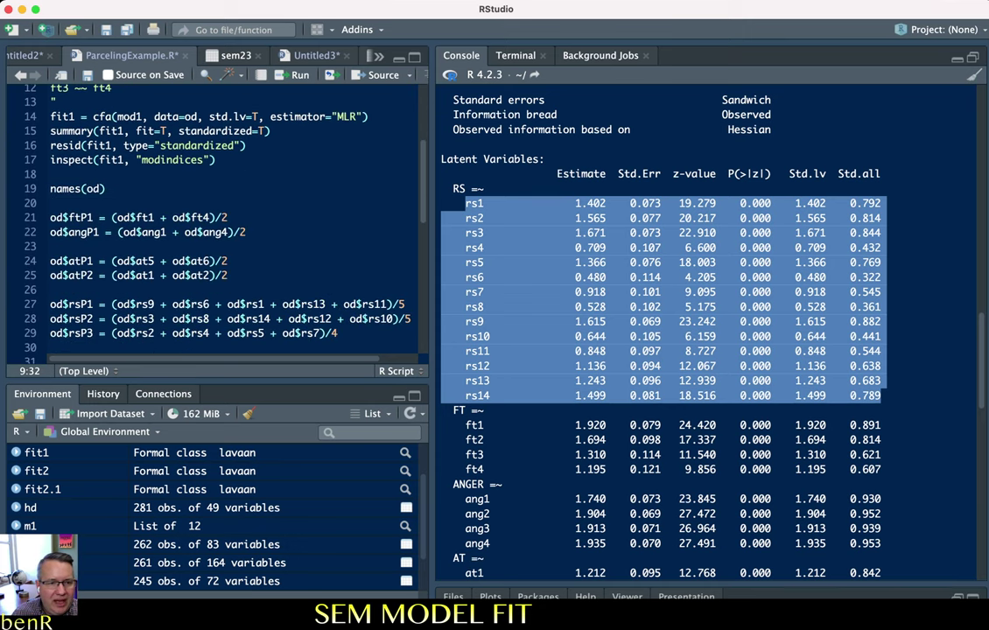
pyautogui.scroll(-2, 218, 219)
pyautogui.moveTo(50, 263); pyautogui.dragTo(405, 263)
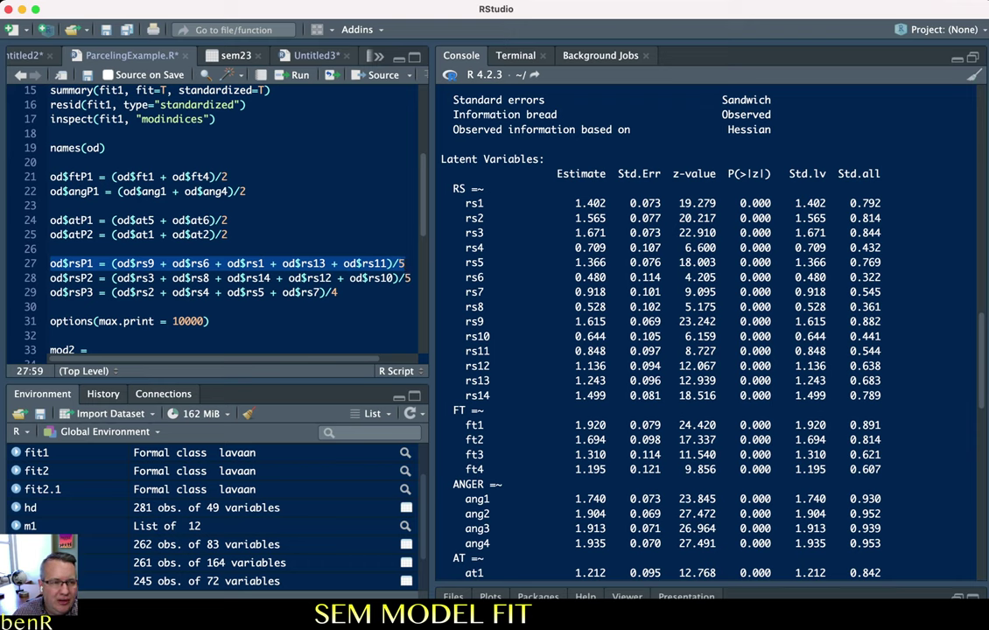
pyautogui.click(99, 264)
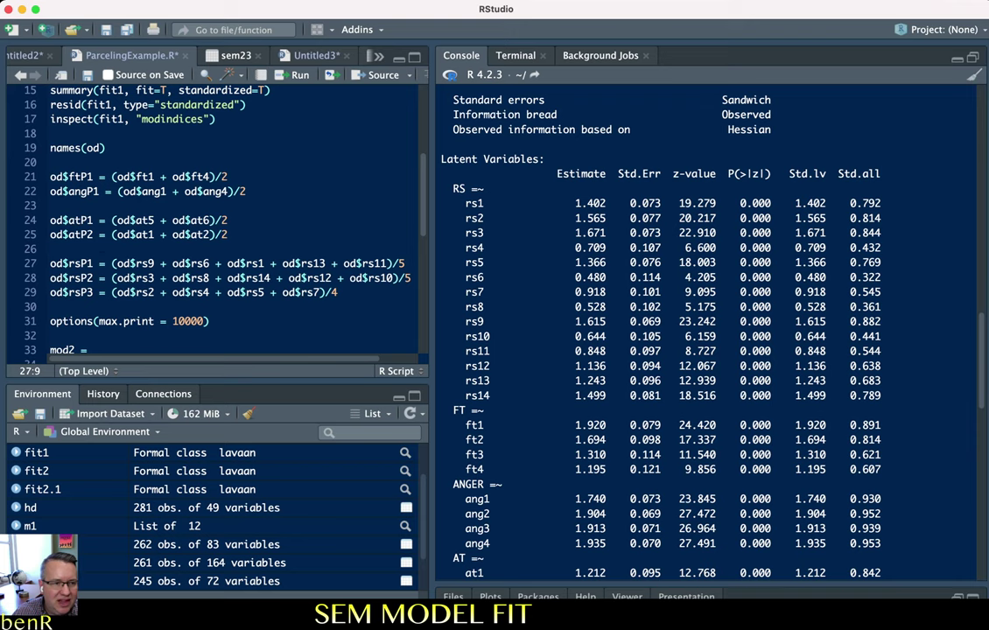
pyautogui.moveTo(68, 263); pyautogui.dragTo(387, 264)
pyautogui.click(405, 263)
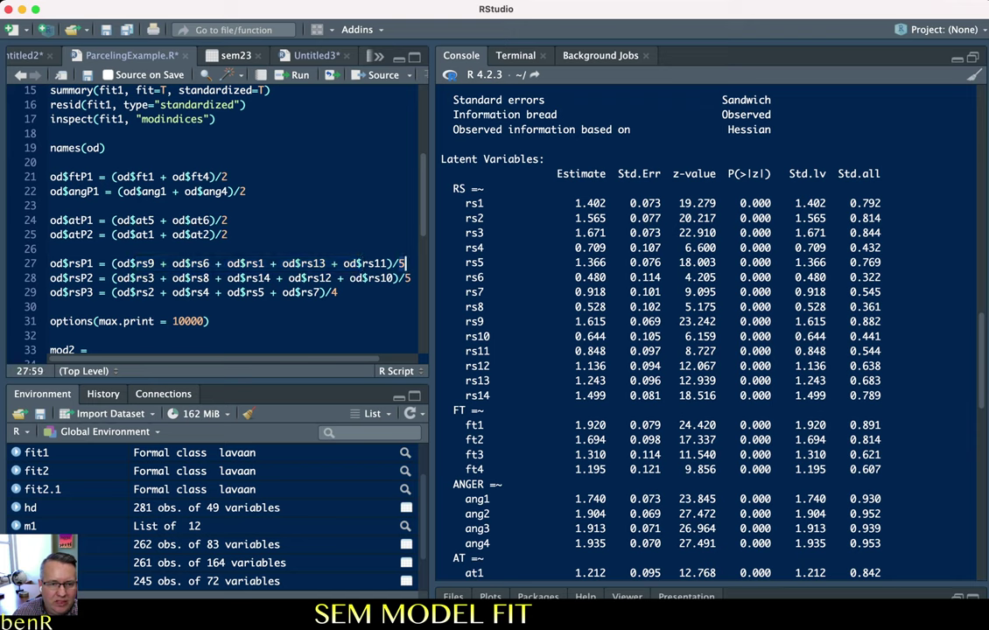
pyautogui.click(81, 264)
pyautogui.press('Down')
pyautogui.press('Down')
pyautogui.press('Up')
pyautogui.press('Up')
pyautogui.press('Down')
pyautogui.press('Down')
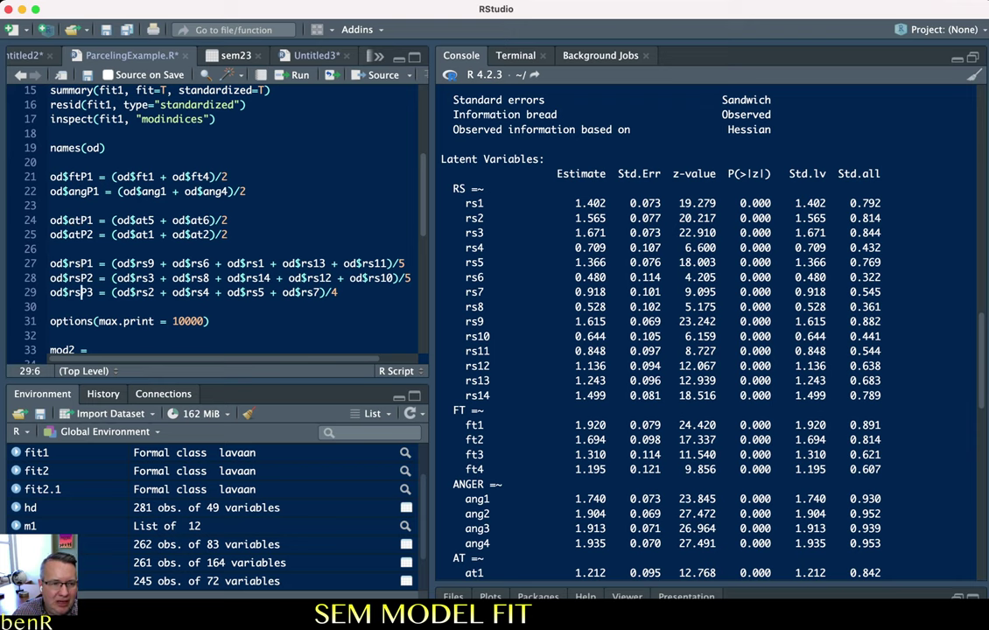
# Run the script line that computes parcel od$rsP1 as the average of rs9, rs6, rs1, rs13 and rs11
pyautogui.click(135, 262)
pyautogui.click(210, 262)
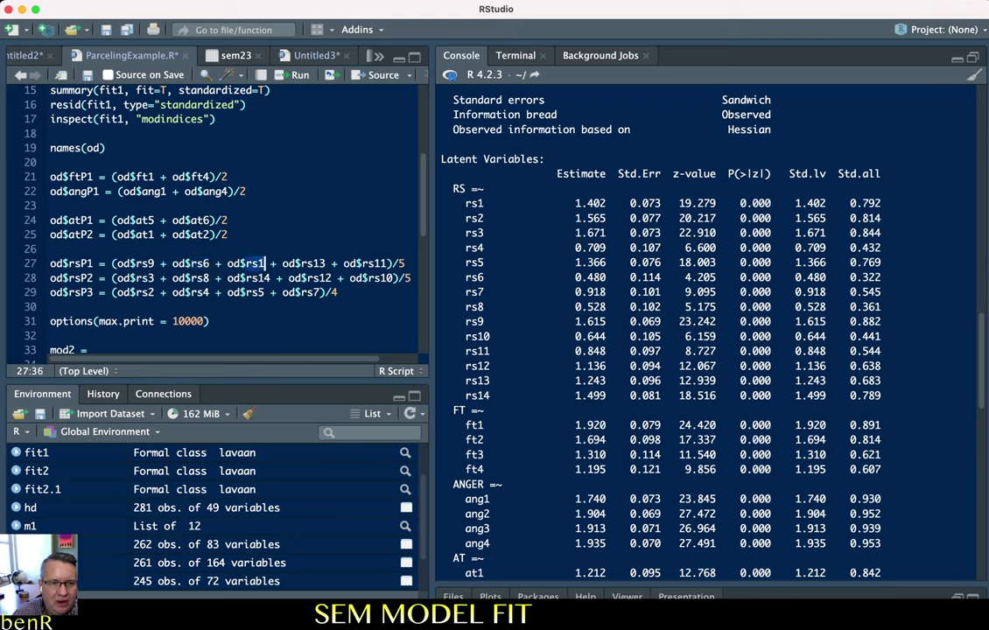
pyautogui.click(325, 263)
pyautogui.click(386, 263)
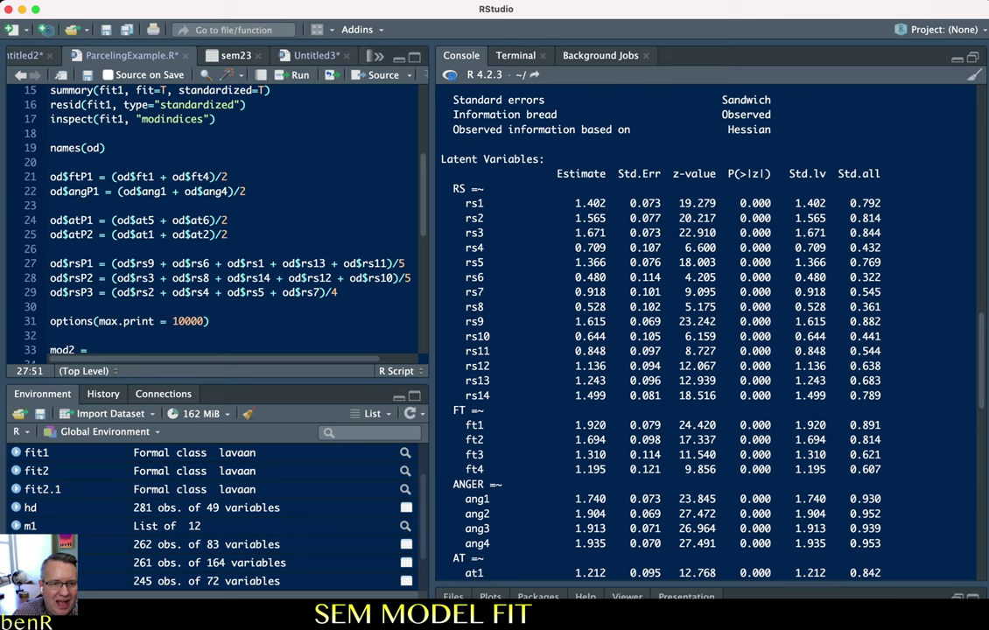
pyautogui.moveTo(388, 262); pyautogui.dragTo(111, 262)
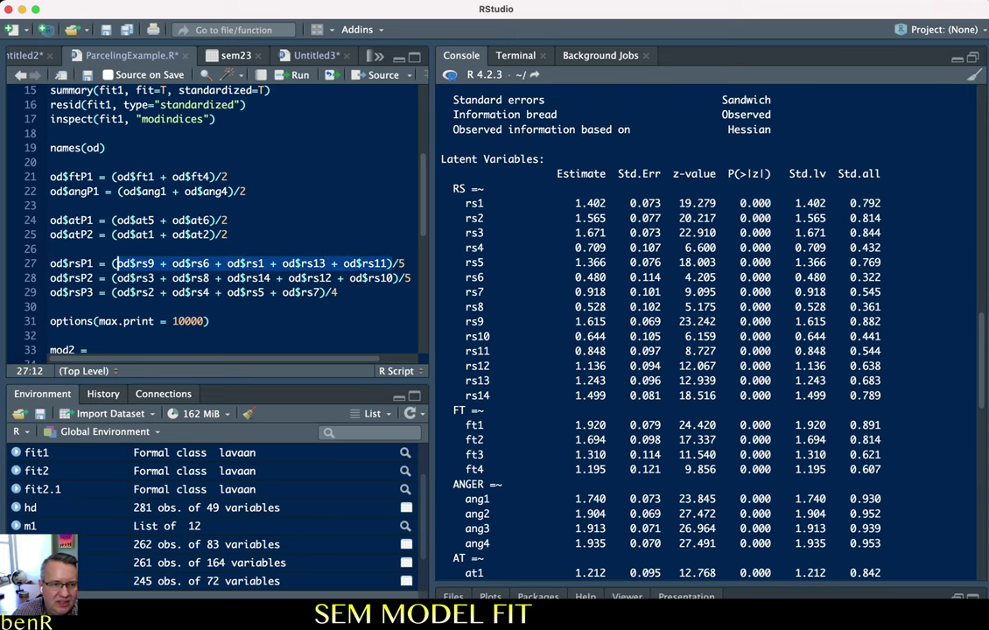
pyautogui.click(124, 263)
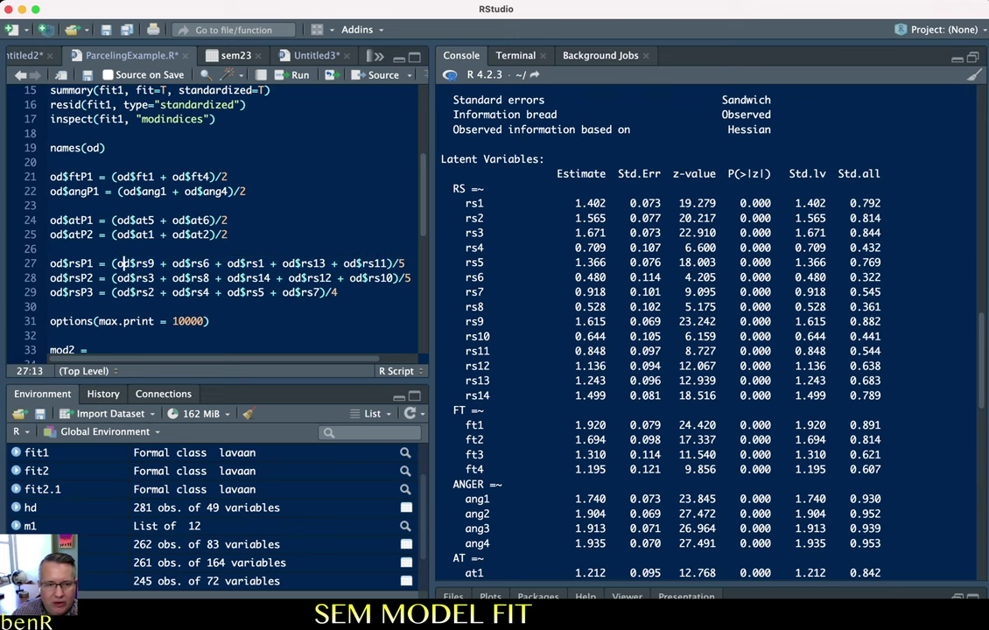
pyautogui.press('super+Return')
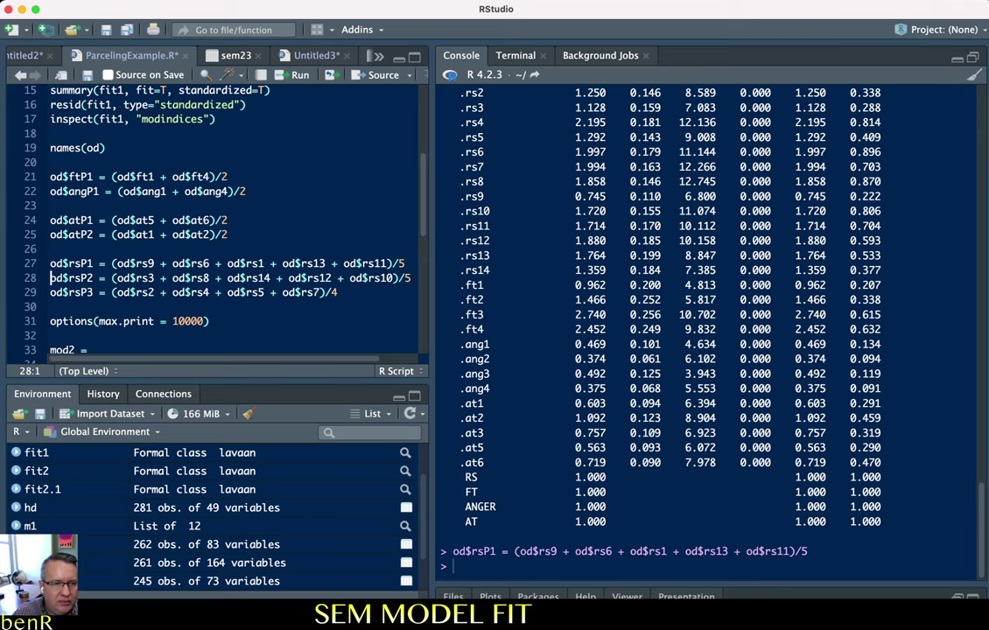
# Run the script line that computes parcel od$rsP2 as the average of rs3, rs8, rs14, rs12 and rs10
pyautogui.click(133, 278)
pyautogui.click(204, 277)
pyautogui.doubleClick(204, 277)
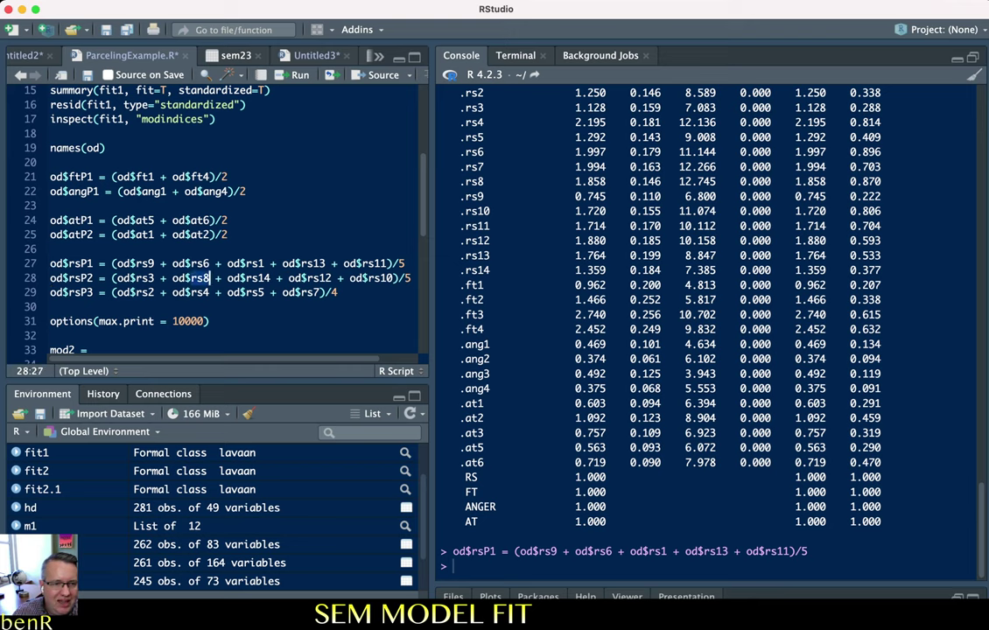
pyautogui.click(305, 278)
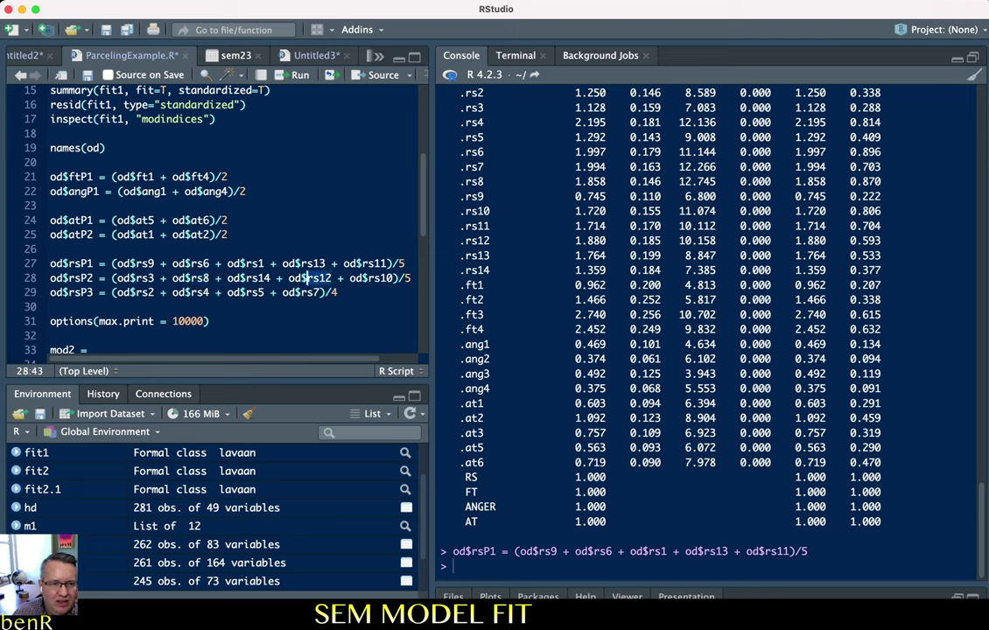
pyautogui.doubleClick(391, 277)
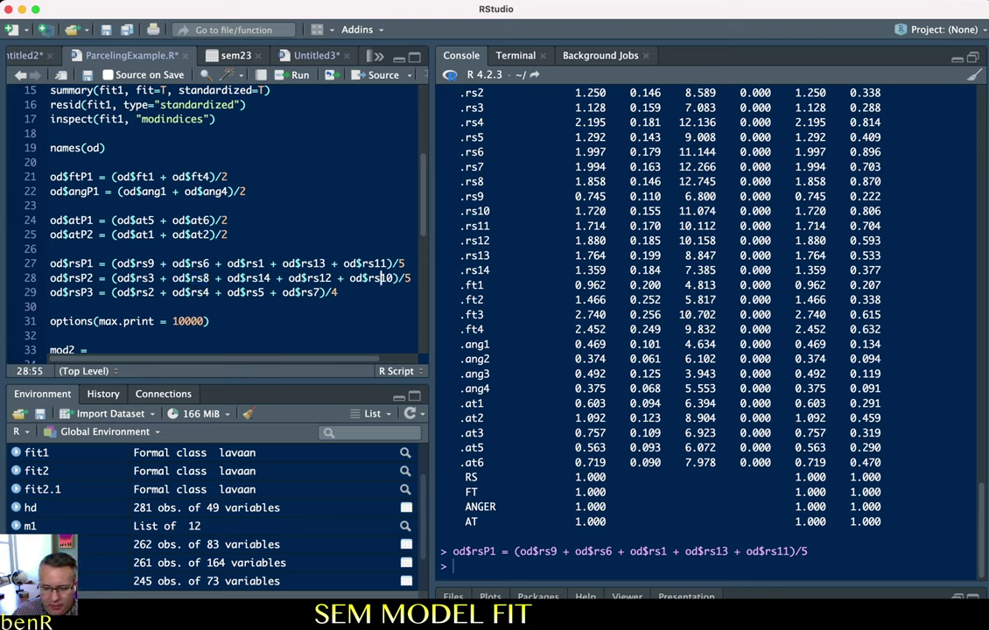
pyautogui.hotkey('ctrl', 'Return')
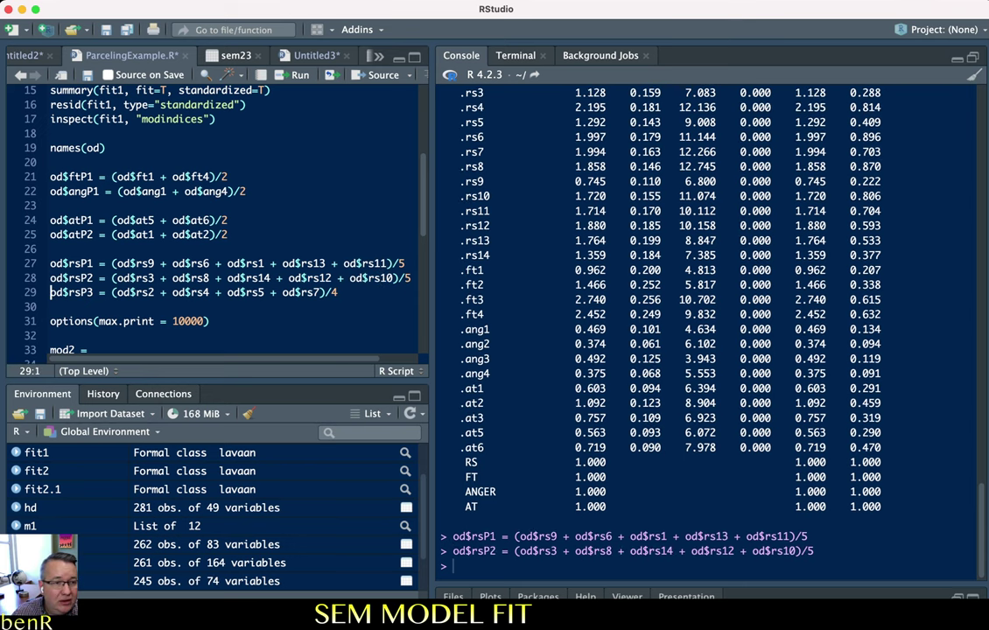
# Run the script line that computes parcel od$rsP3 as the average of rs2, rs4, rs5 and rs7
pyautogui.doubleClick(144, 292)
pyautogui.doubleClick(197, 292)
pyautogui.click(259, 292)
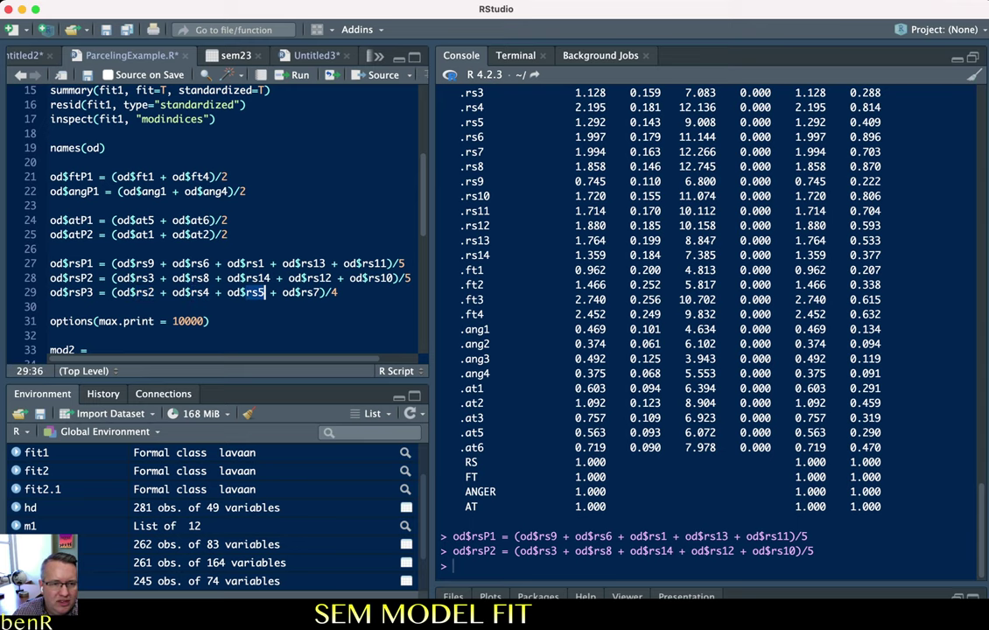
pyautogui.click(301, 292)
pyautogui.hotkey('ctrl', 'Return')
pyautogui.press('Up')
pyautogui.press('Up')
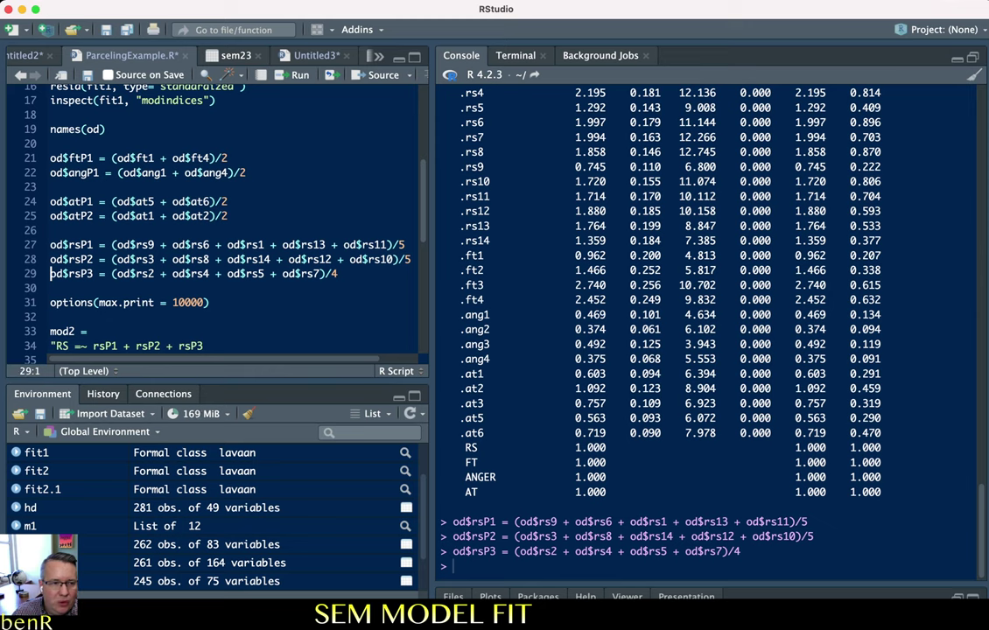
pyautogui.scroll(1, 219, 219)
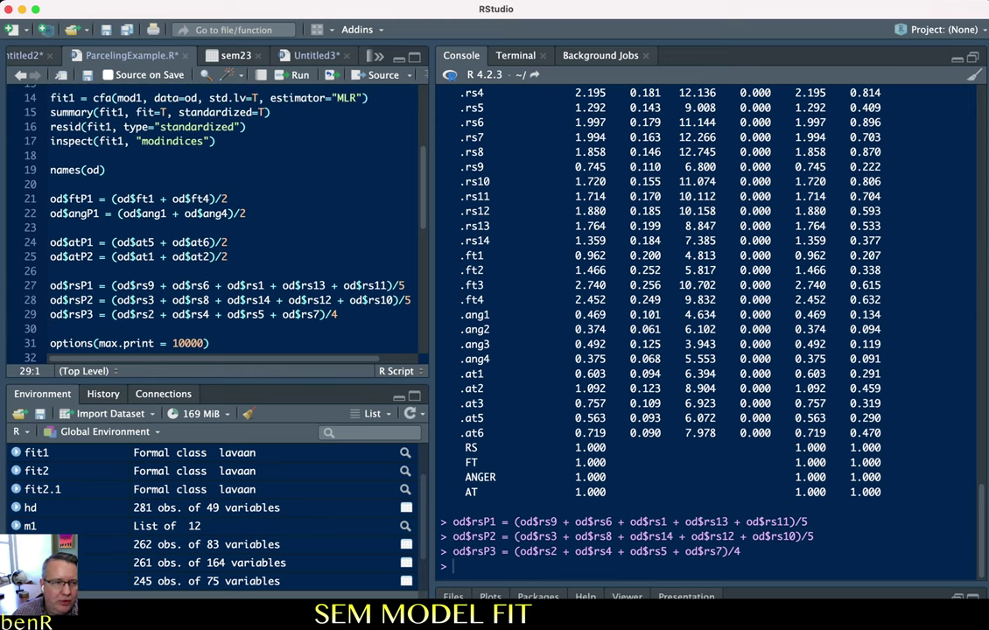
# Review the names of the three RS parcels, rsP3, rsP2 and rsP1, in their script definitions
pyautogui.doubleClick(76, 314)
pyautogui.doubleClick(81, 299)
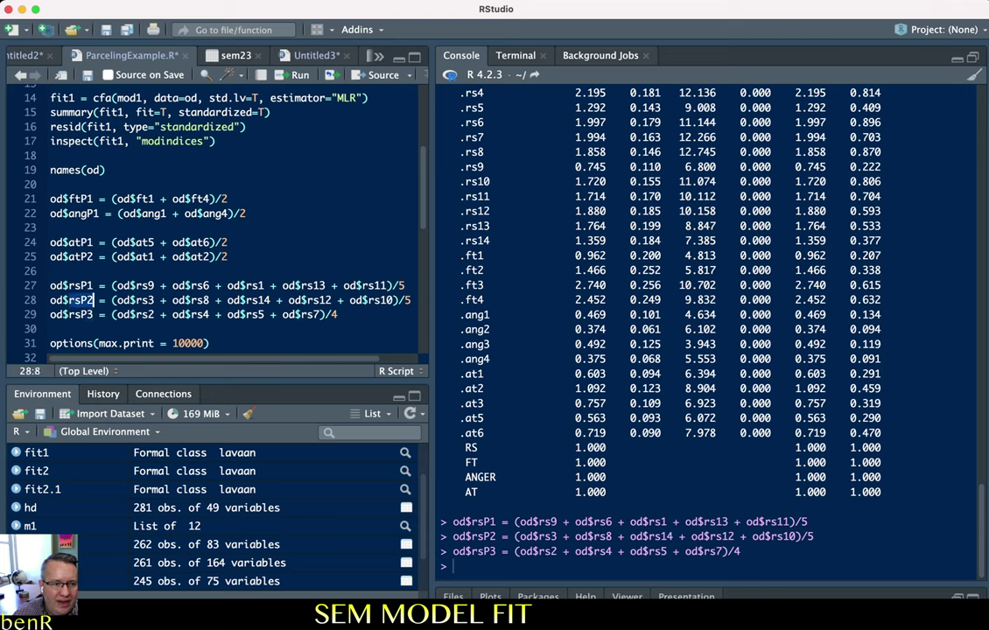
pyautogui.doubleClick(80, 286)
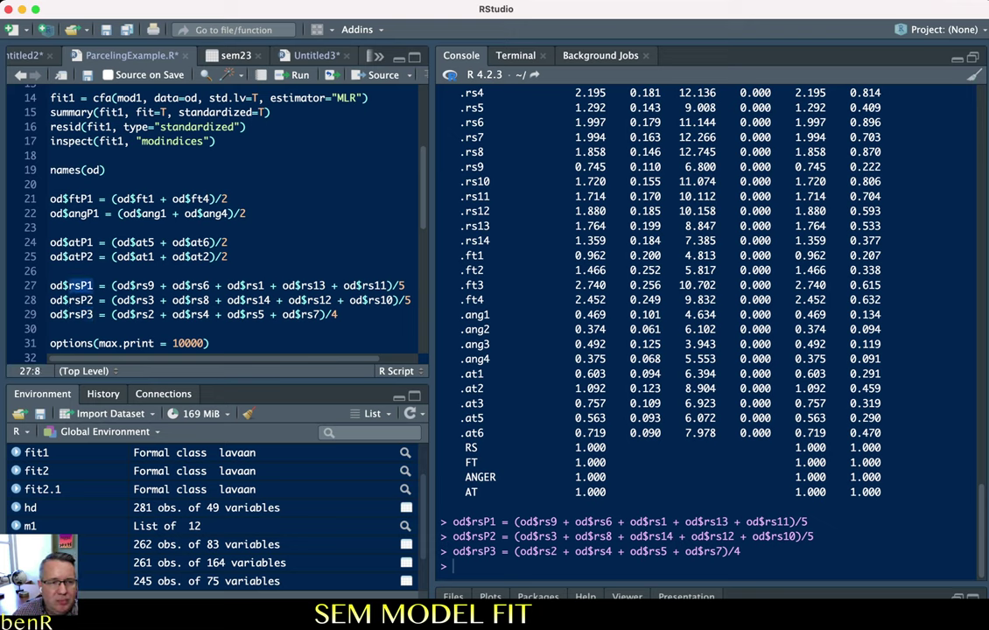
pyautogui.click(112, 285)
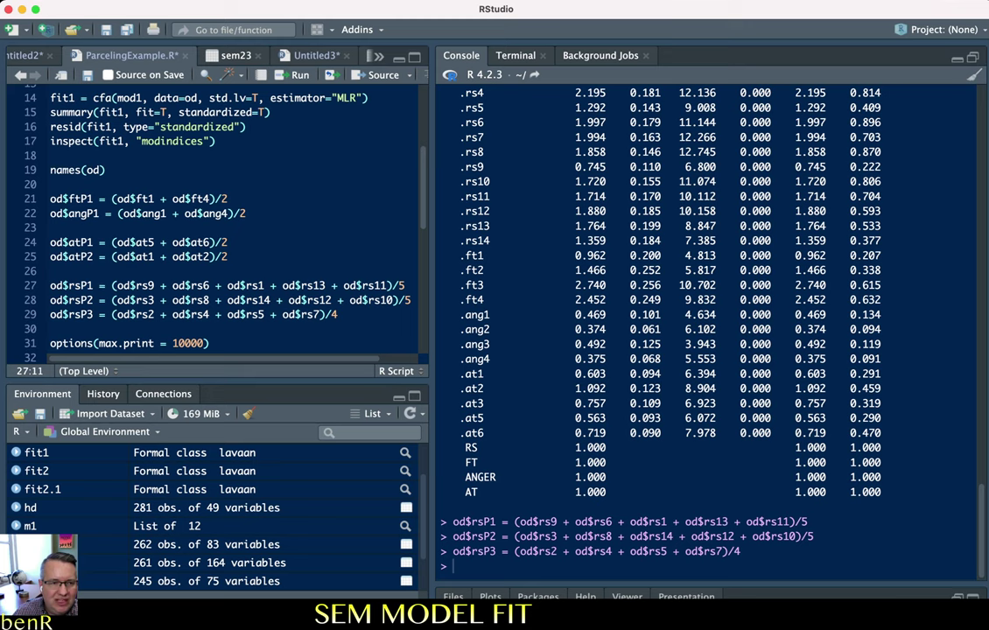
# Check the standardized loadings of ft1 and ft4, and run the script line that averages them into parcel od$ftP1
pyautogui.scroll(3, 218, 219)
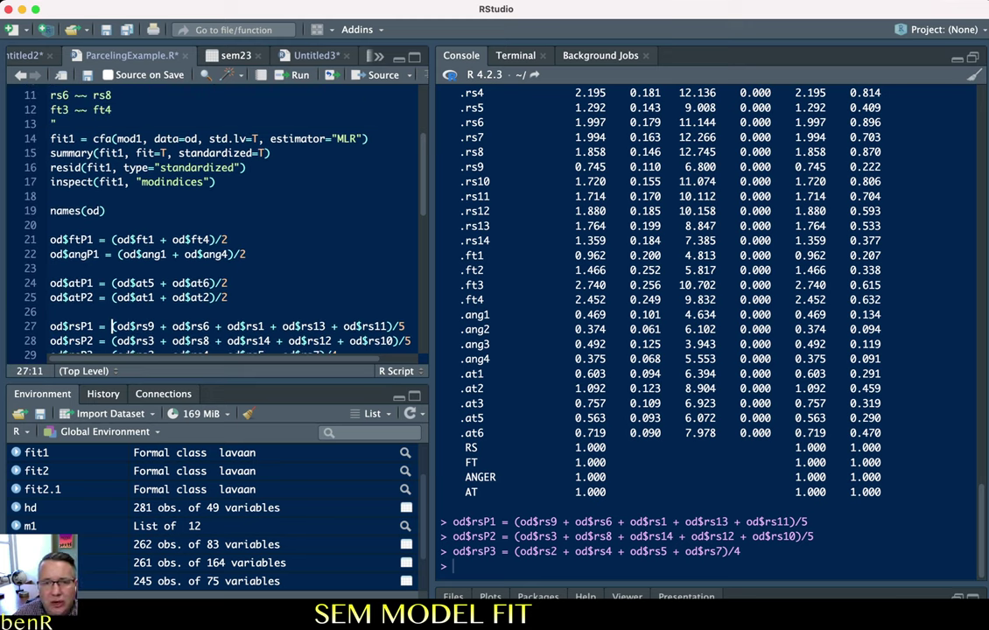
pyautogui.click(83, 239)
pyautogui.click(136, 239)
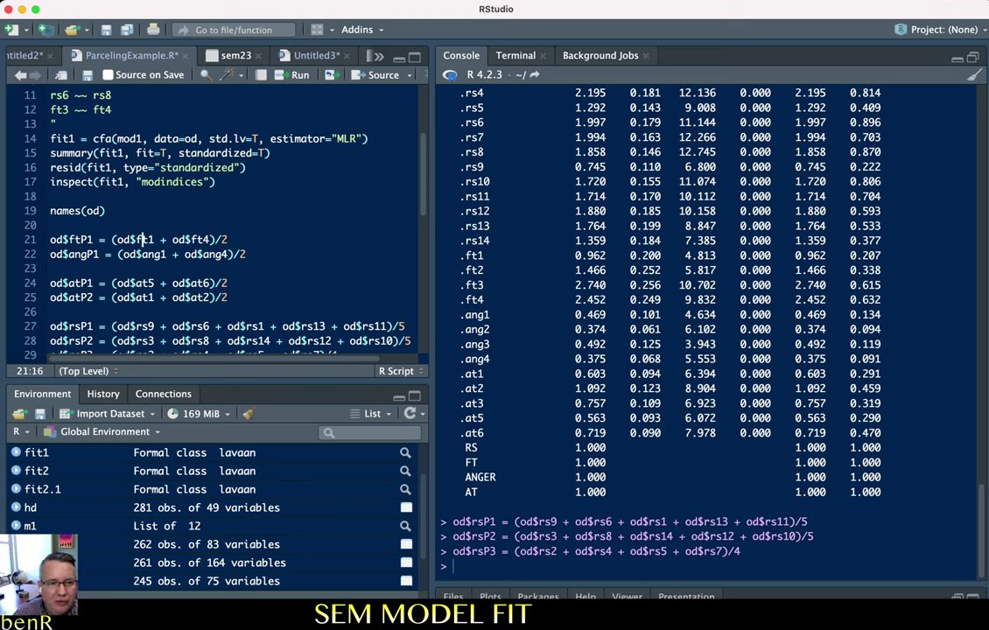
pyautogui.click(210, 239)
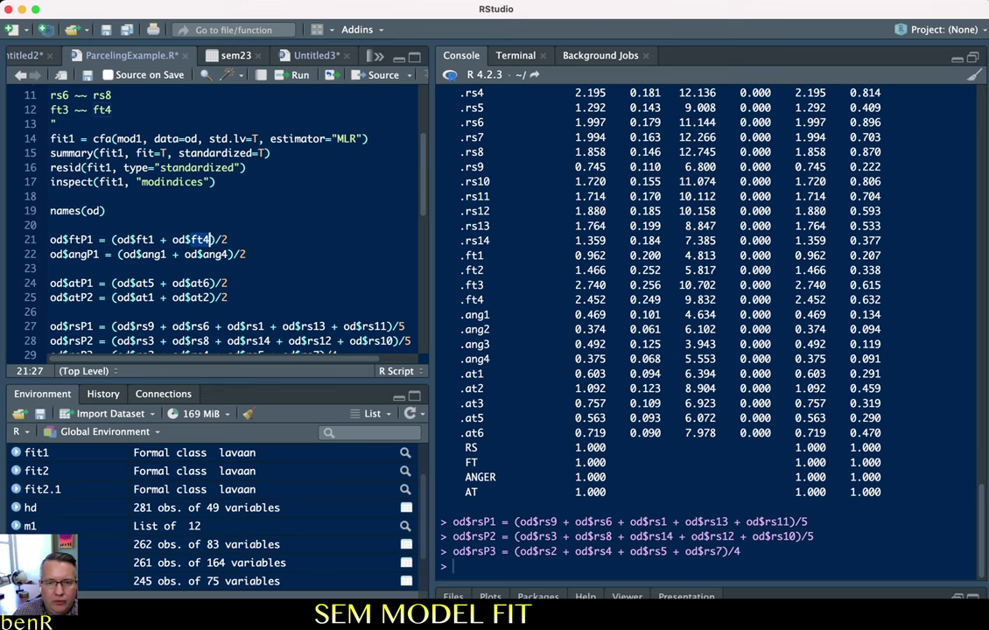
pyautogui.scroll(5, 709, 333)
pyautogui.scroll(10, 708, 333)
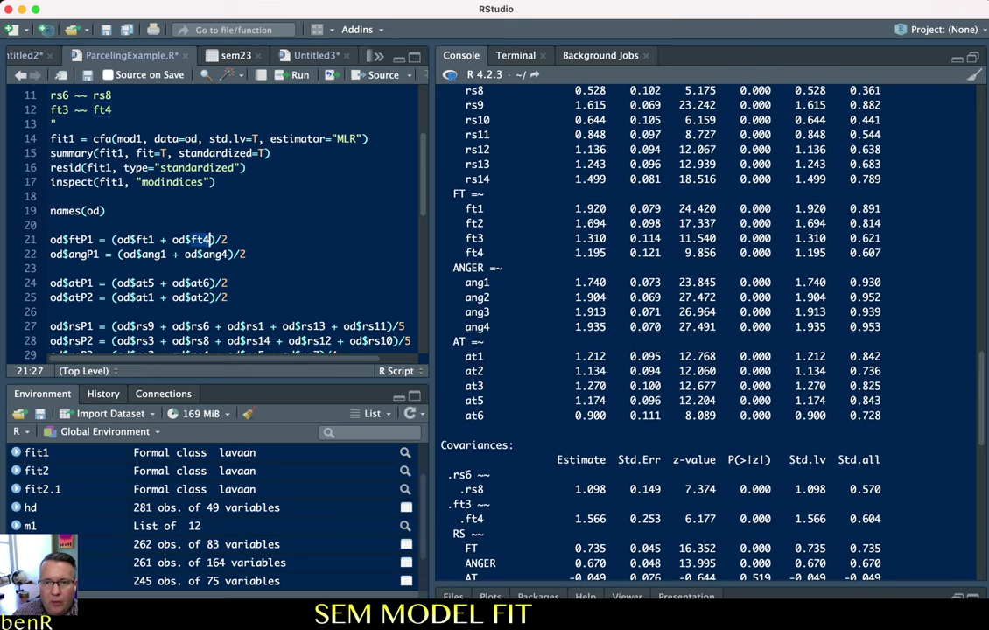
pyautogui.doubleClick(865, 209)
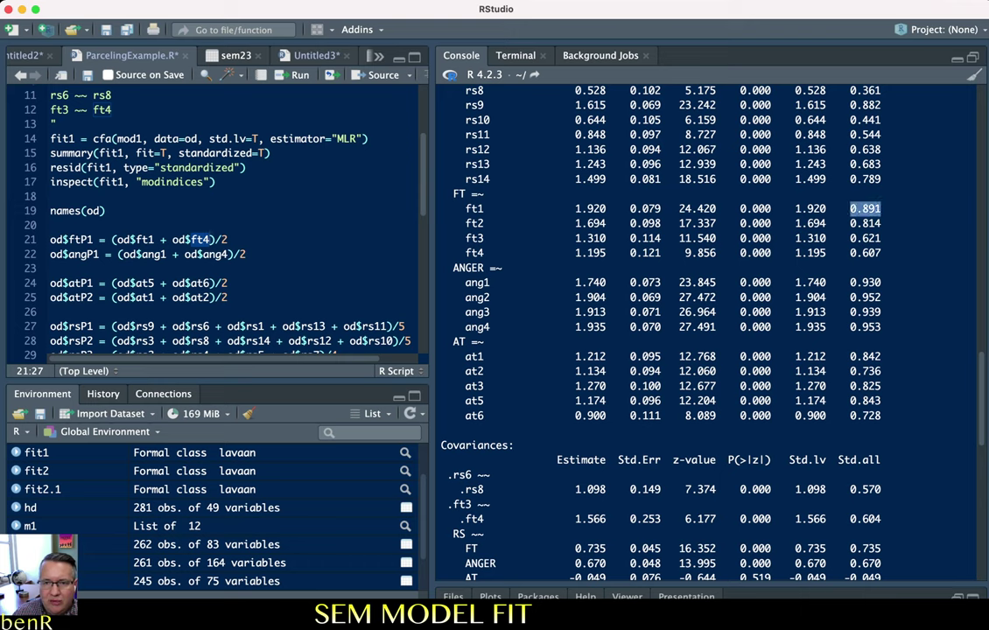
pyautogui.moveTo(881, 254); pyautogui.dragTo(849, 254)
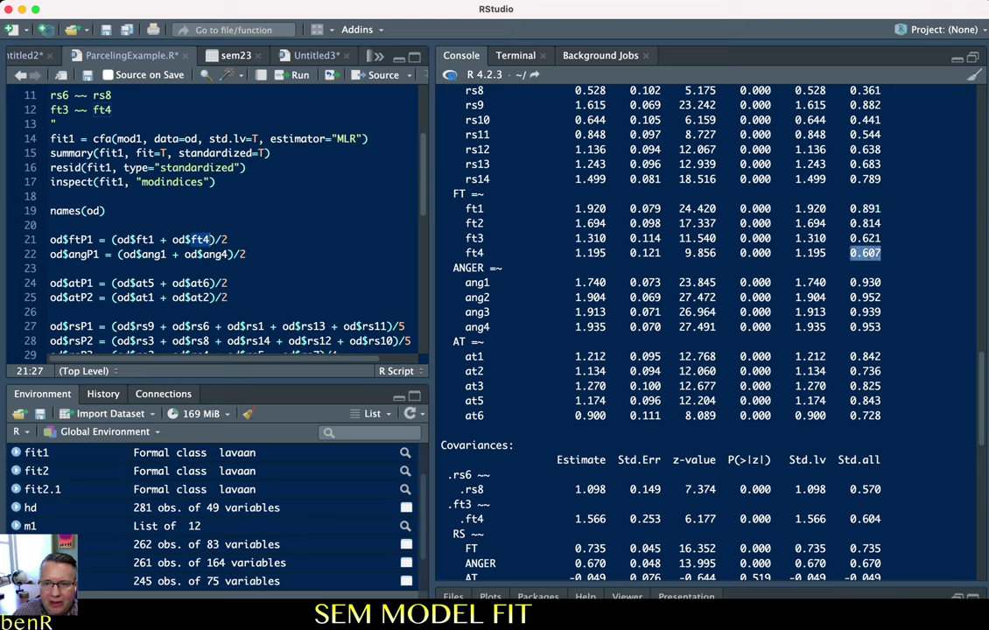
pyautogui.click(866, 253)
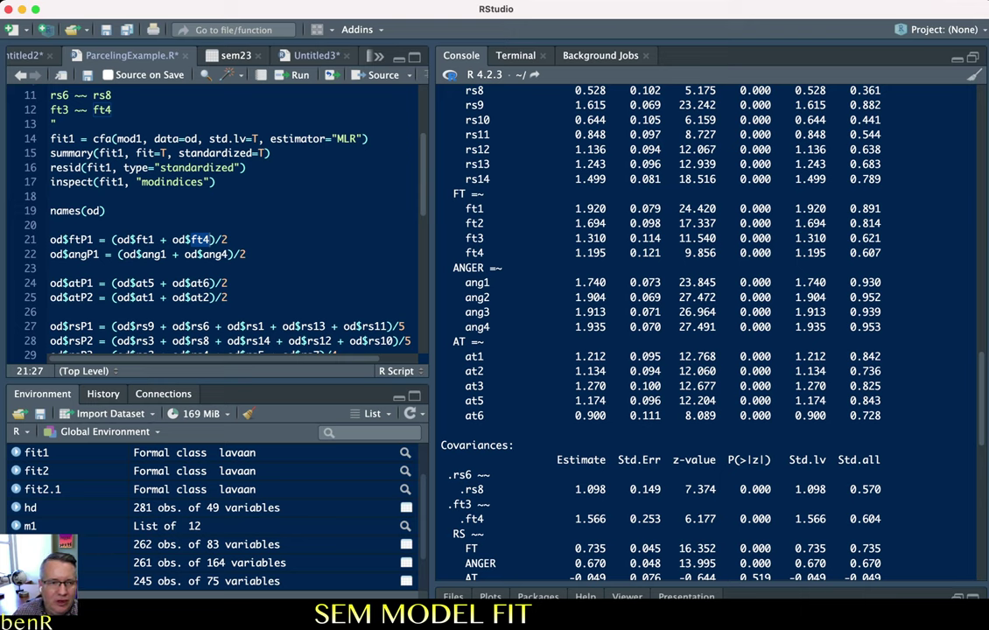
pyautogui.click(197, 240)
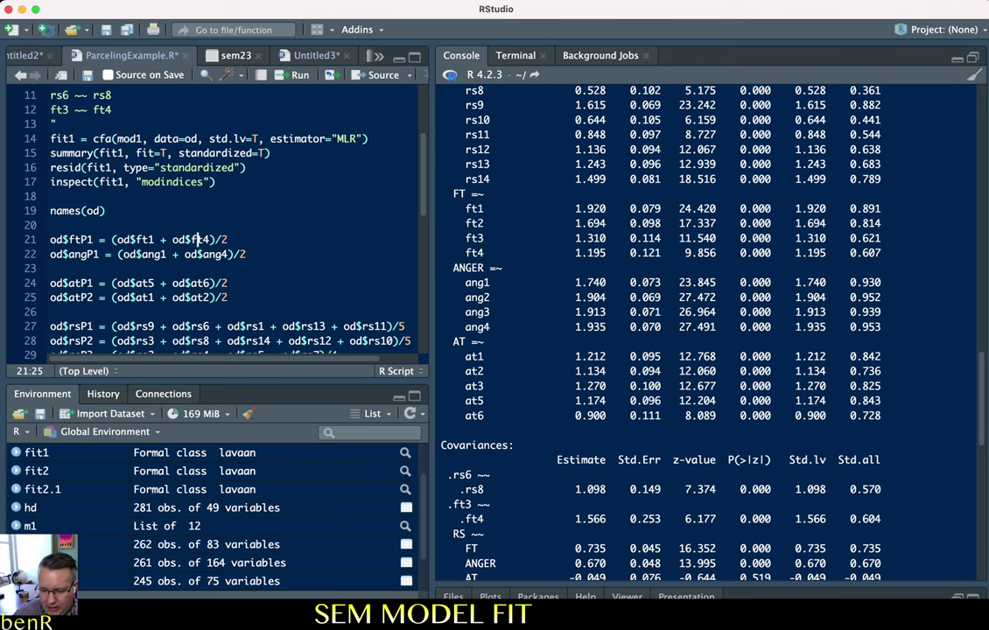
pyautogui.press('super+Return')
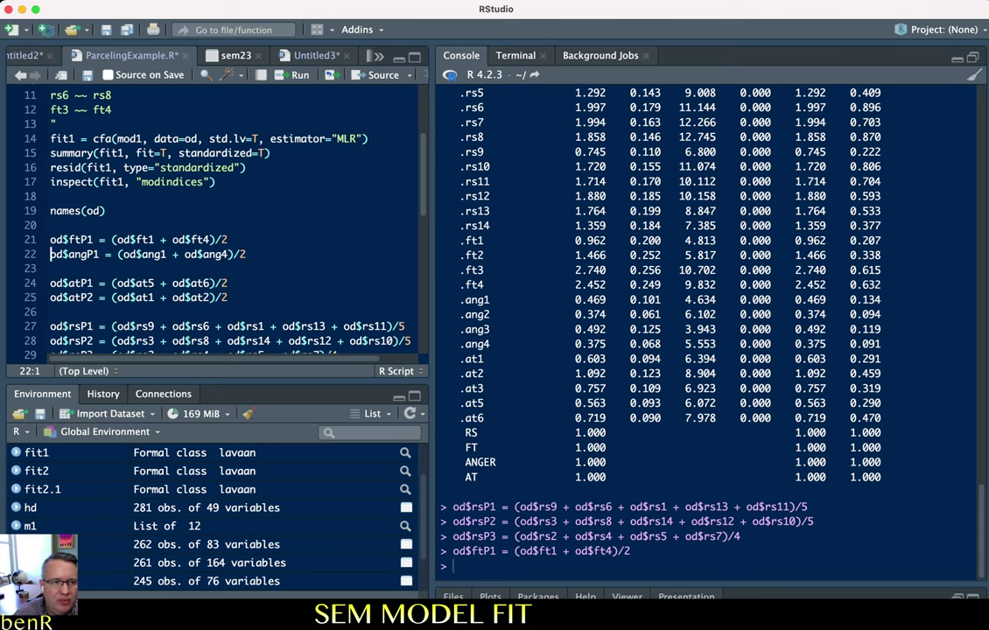
# Check the standardized loadings of ang1 and ang4, and run the script line that averages them into parcel od$angP1
pyautogui.click(142, 254)
pyautogui.doubleClick(216, 253)
pyautogui.scroll(6, 691, 332)
pyautogui.scroll(6, 700, 333)
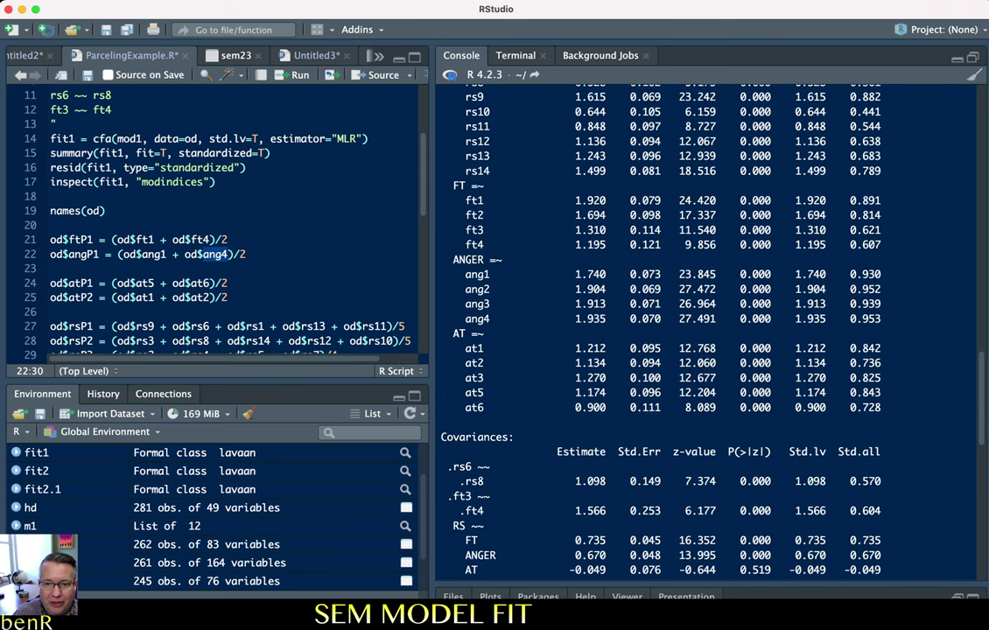
pyautogui.doubleClick(864, 274)
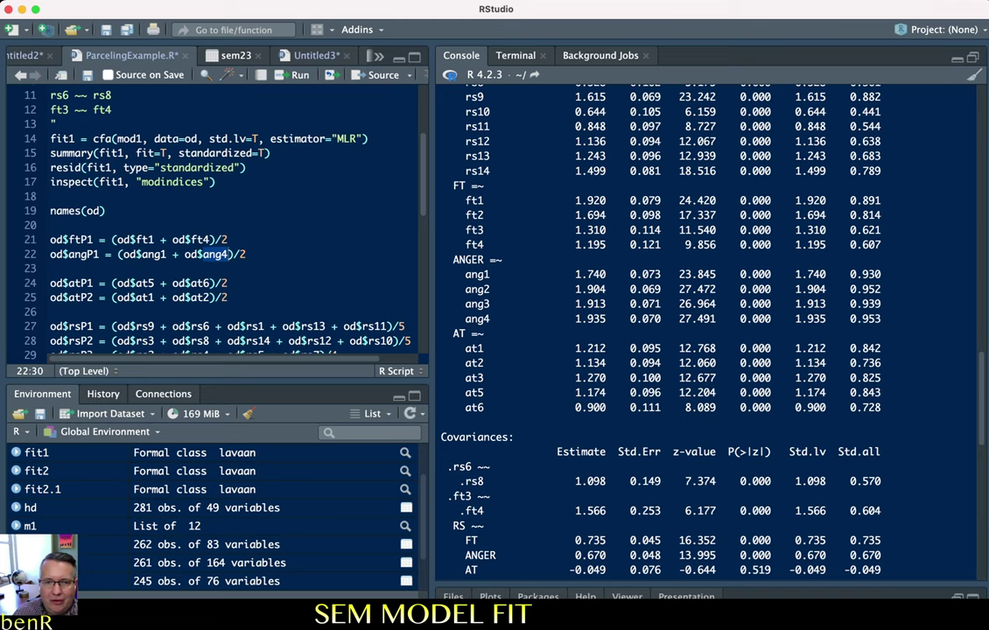
pyautogui.doubleClick(865, 318)
pyautogui.click(215, 254)
pyautogui.press('super+Return')
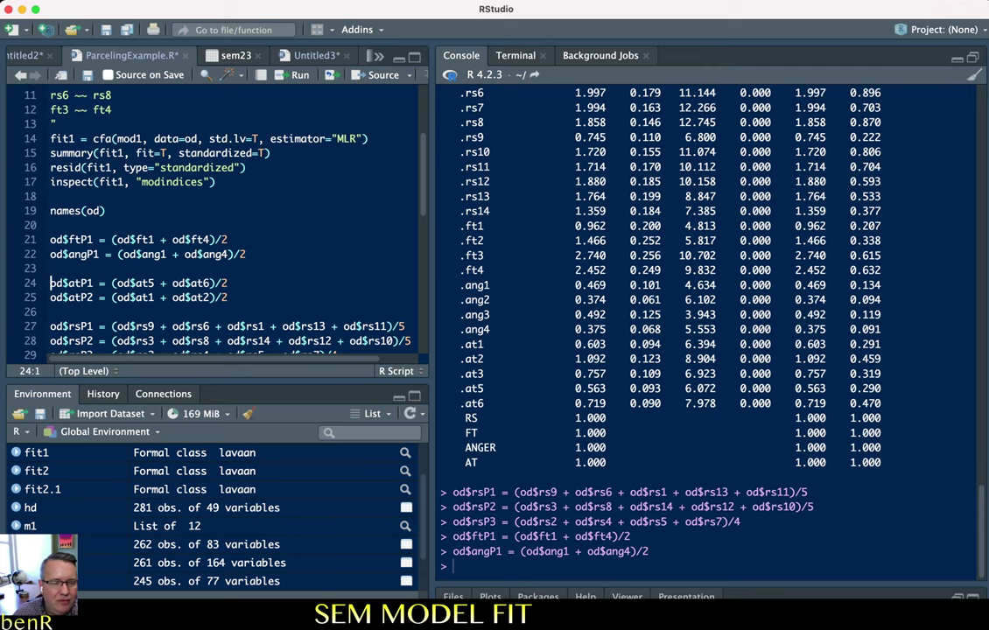
# Compare the standardized loadings of at5 with at6 and at1 with at2, and place the cursor in the od$atP1 script line
pyautogui.scroll(10, 704, 324)
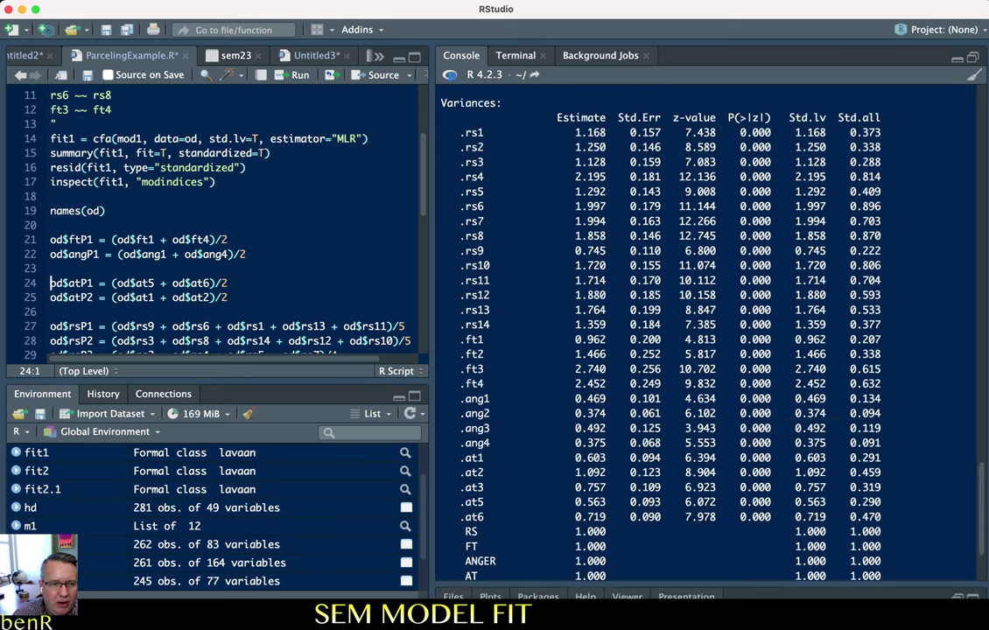
pyautogui.scroll(1, 705, 324)
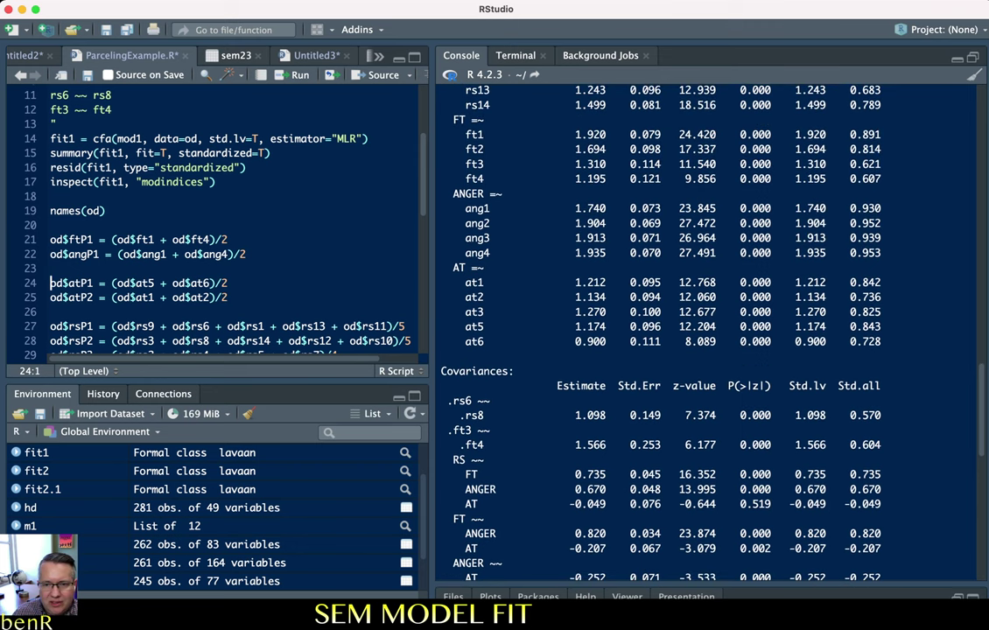
pyautogui.doubleClick(864, 328)
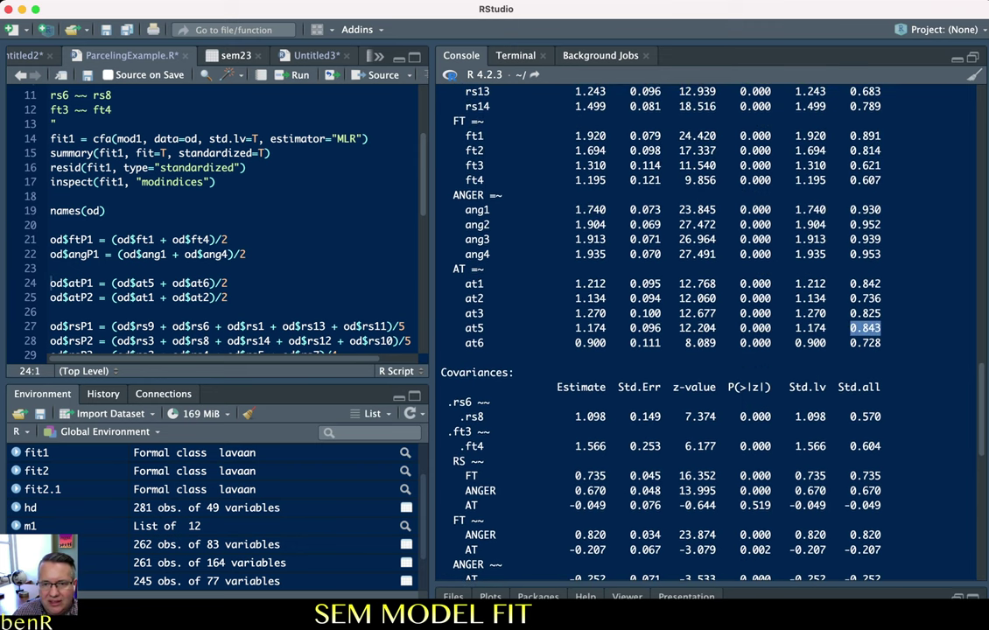
pyautogui.doubleClick(864, 343)
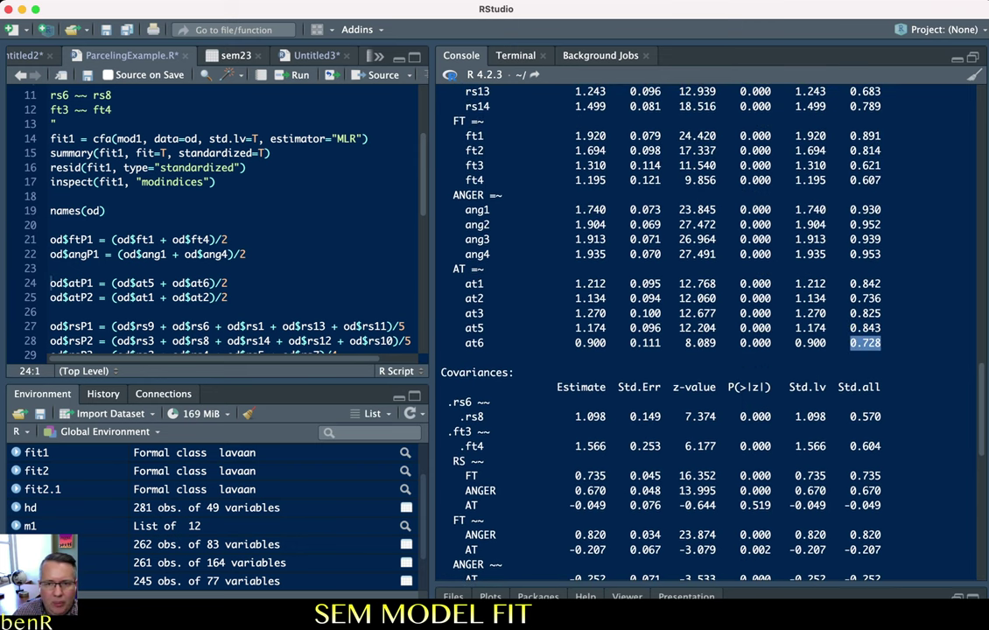
pyautogui.doubleClick(865, 284)
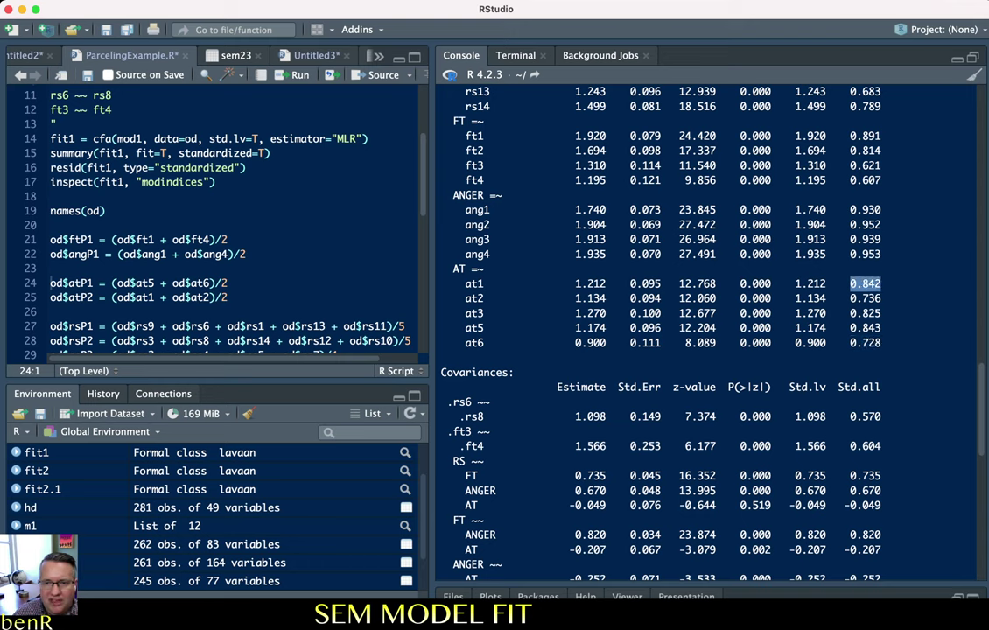
pyautogui.doubleClick(864, 298)
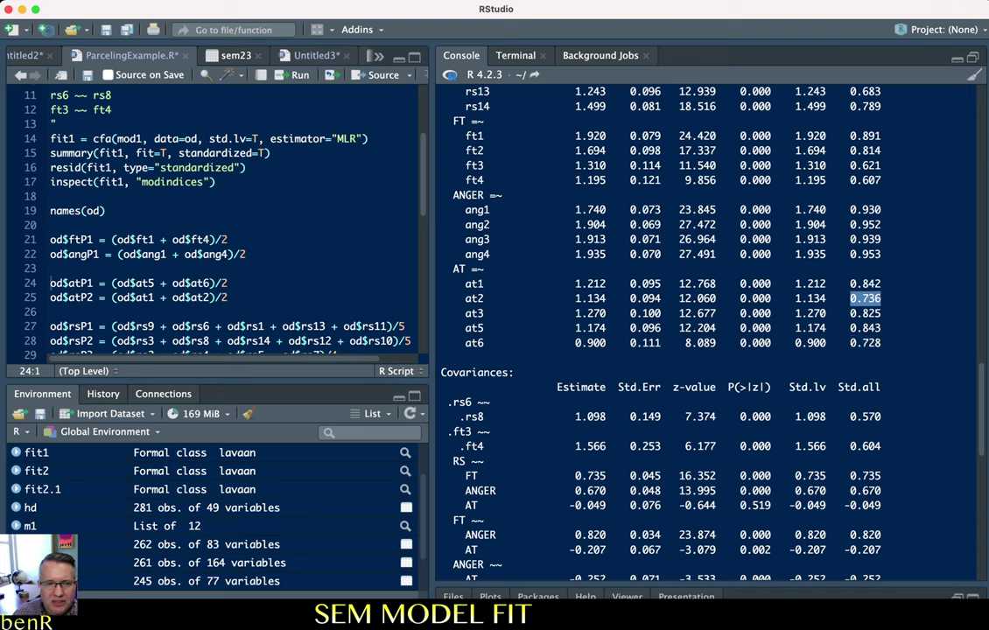
pyautogui.click(172, 282)
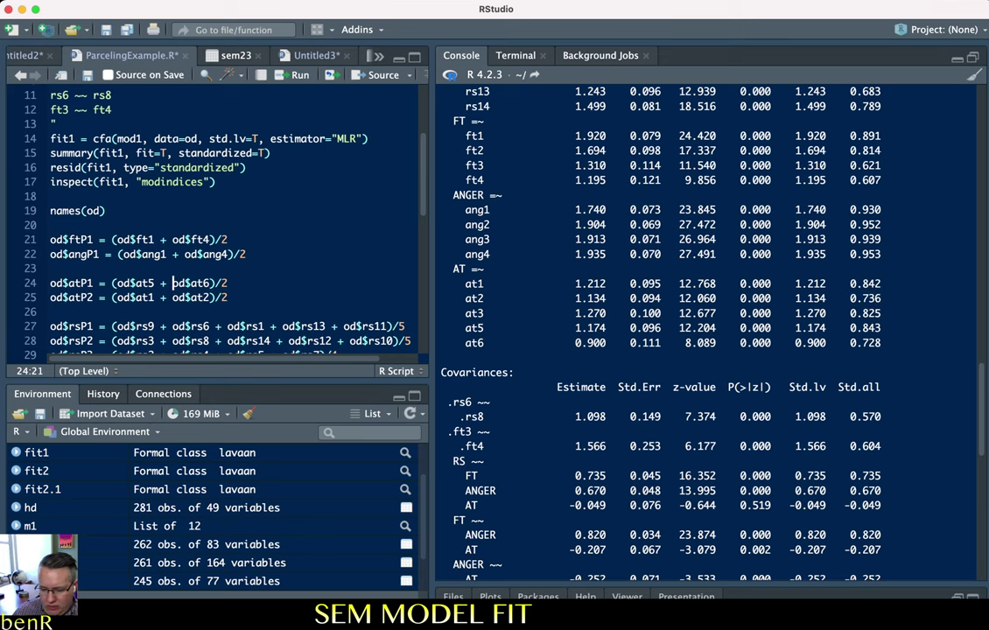
pyautogui.press('Left')
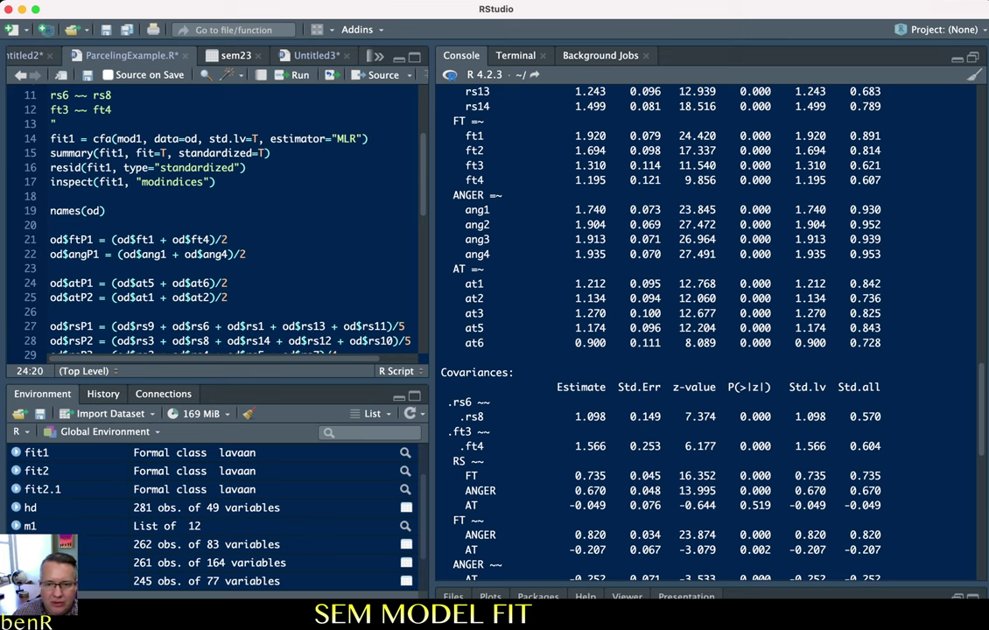
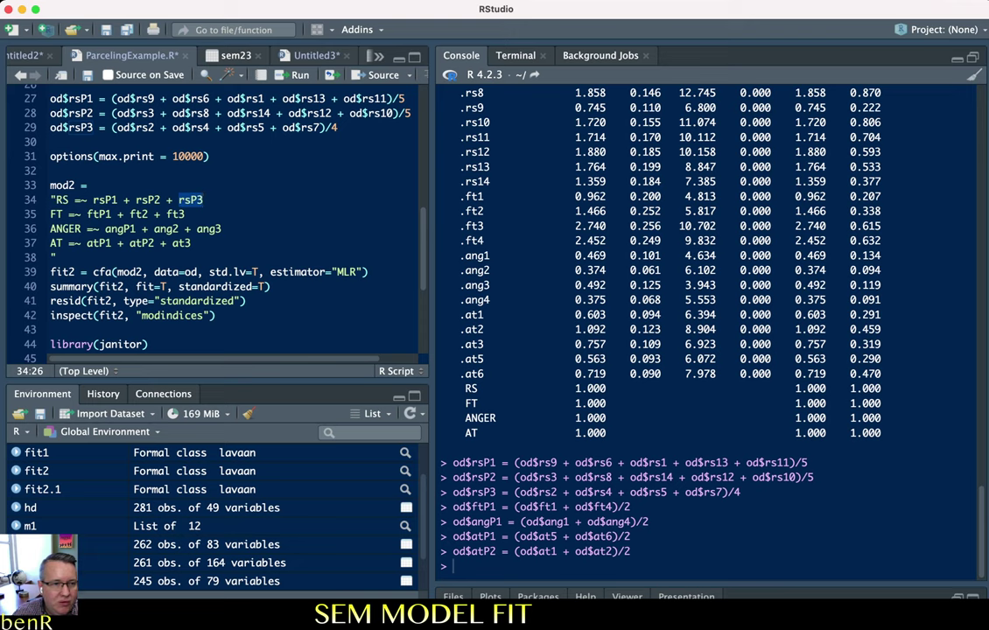
# Review the FT indicators ftP1, ft2 and ft3 in the mod2 specification
pyautogui.moveTo(62, 214); pyautogui.dragTo(112, 214)
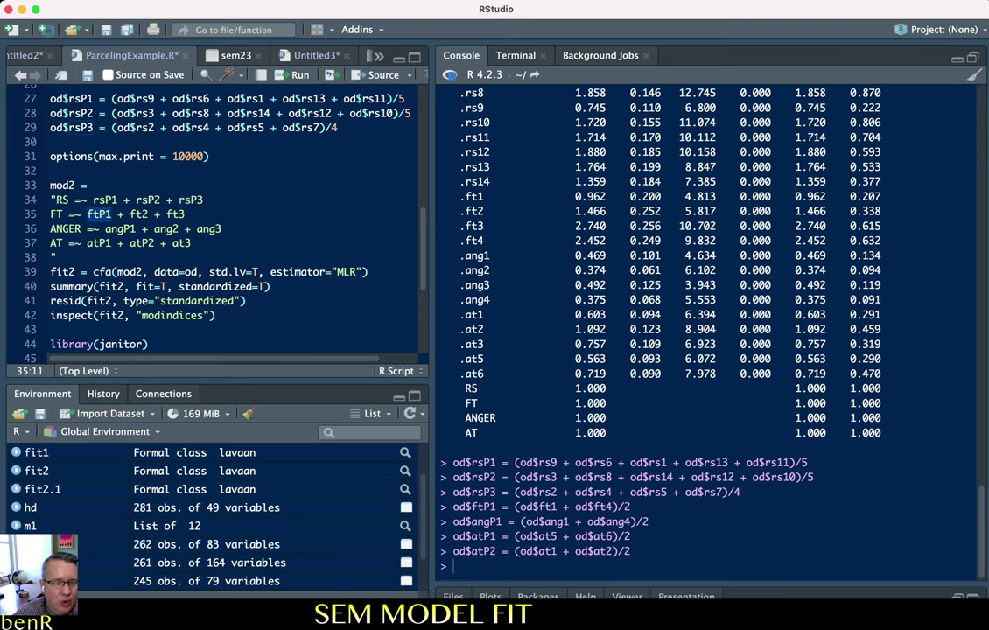
pyautogui.hotkey('alt', 'Right')
pyautogui.hotkey('alt', 'Right')
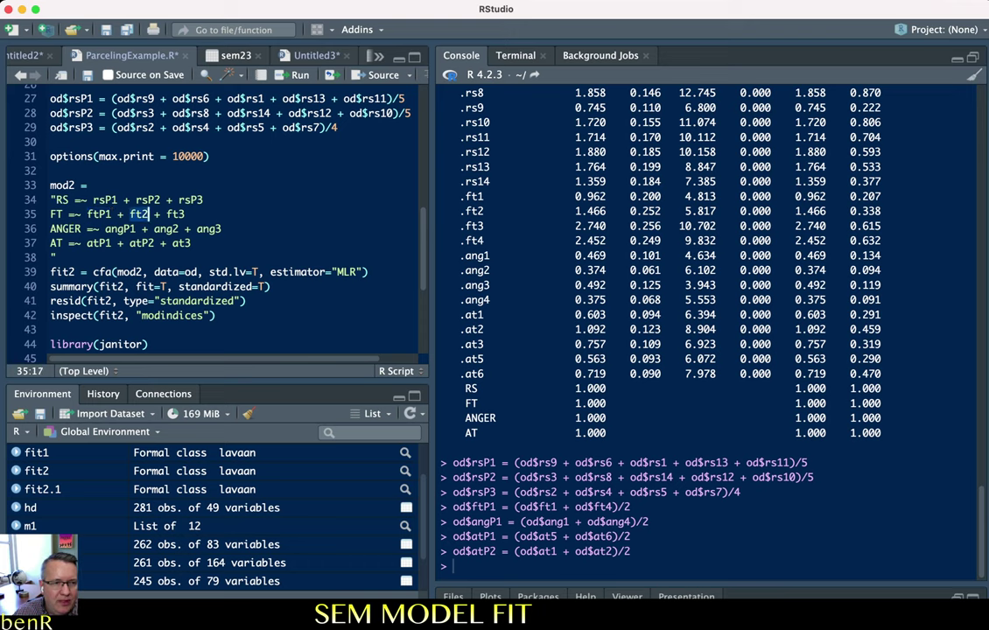
pyautogui.press('Right')
pyautogui.press('Right')
pyautogui.press('Right')
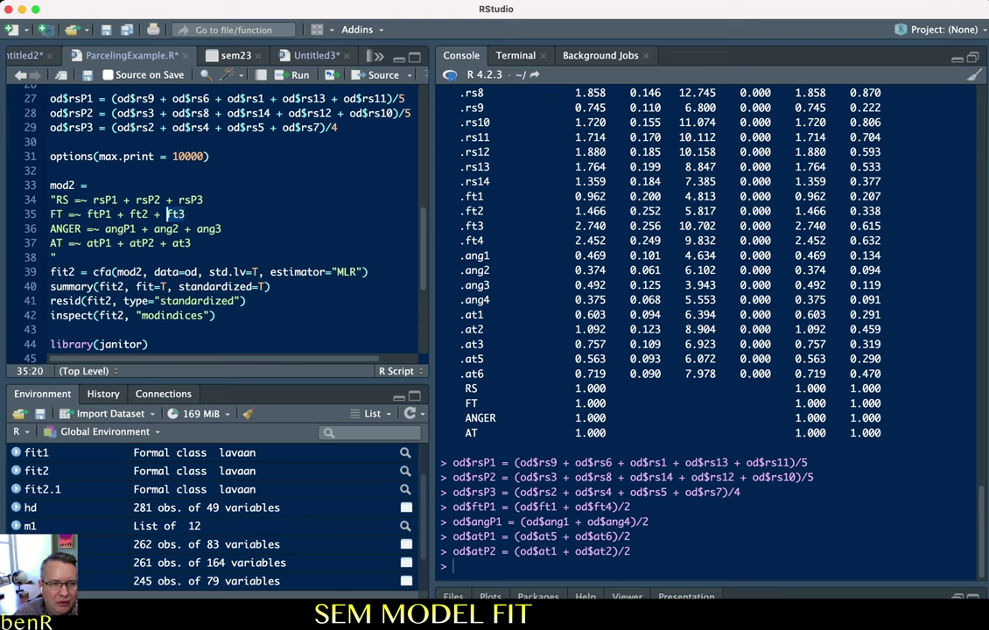
pyautogui.press('Left')
pyautogui.press('Left')
pyautogui.press('Left')
pyautogui.press('Left')
pyautogui.press('Left')
pyautogui.press('Left')
pyautogui.press('Left')
pyautogui.press('Left')
pyautogui.press('Left')
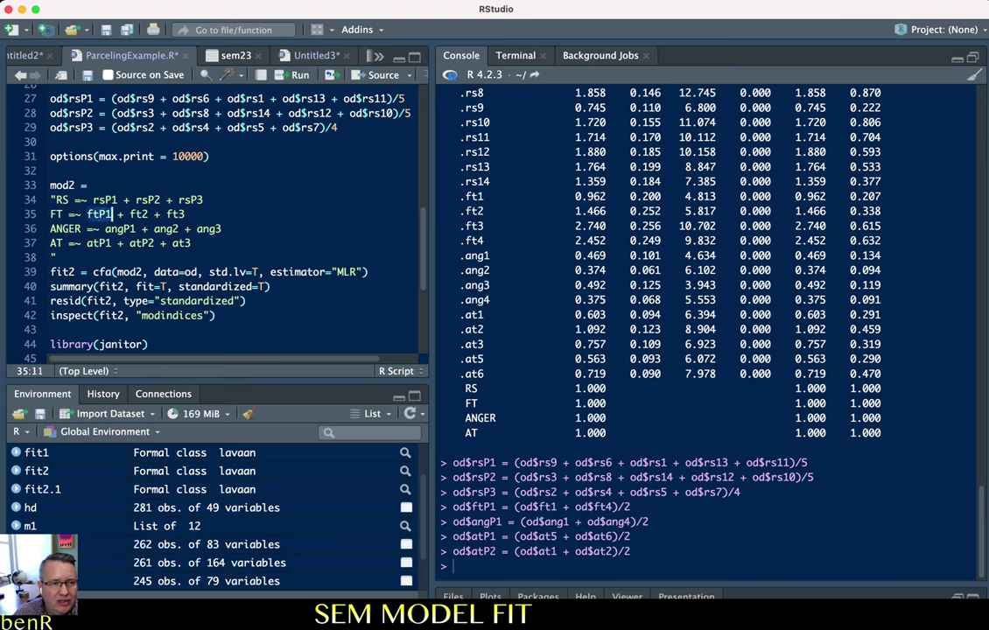
pyautogui.hotkey('alt', 'Right')
pyautogui.hotkey('alt', 'Right')
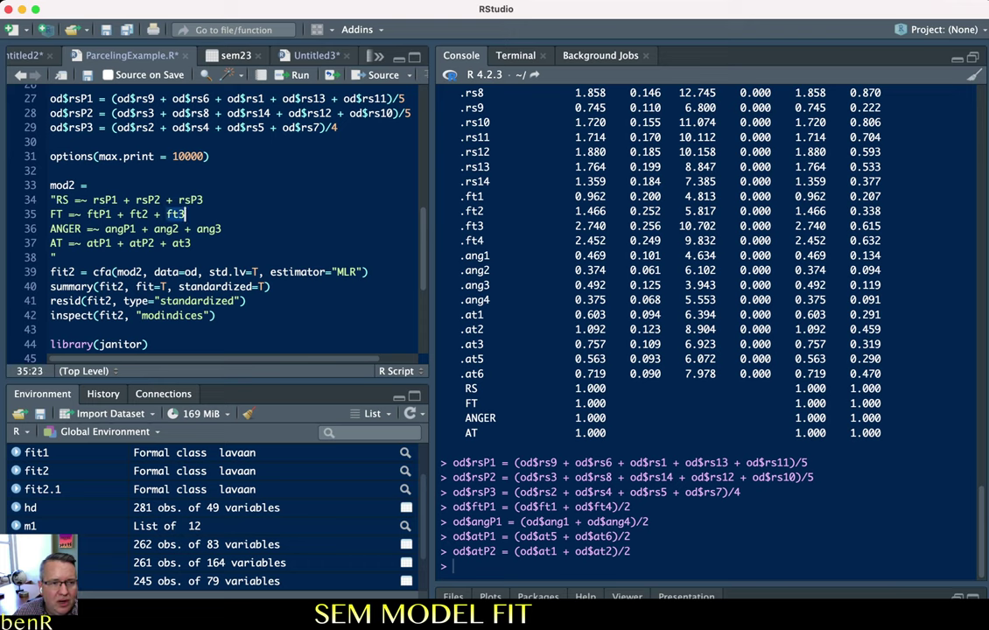
# Review the ANGER indicators angP1, ang2 and ang3 in the mod2 specification
pyautogui.doubleClick(115, 228)
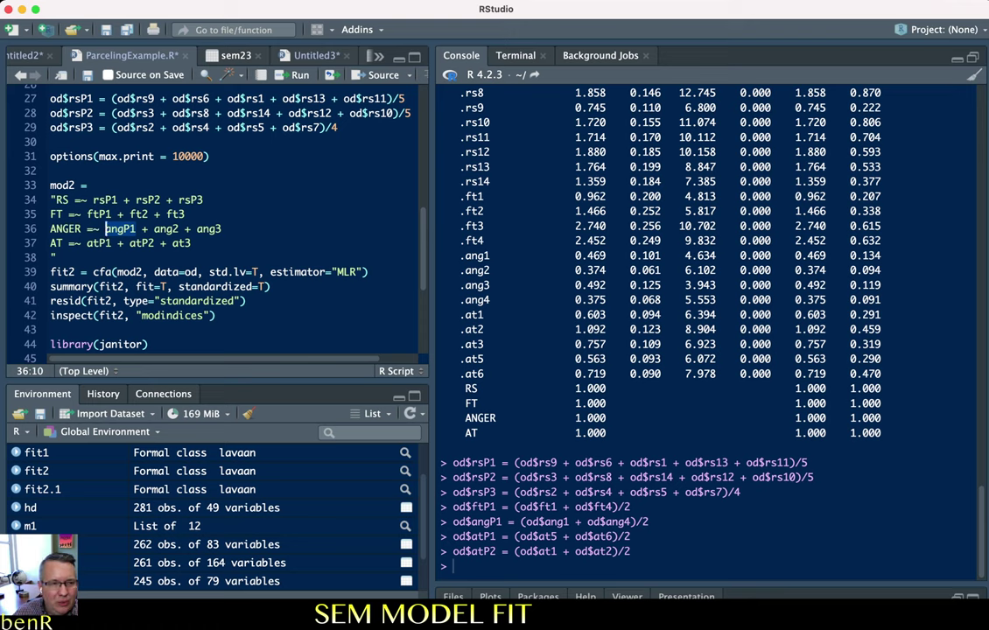
pyautogui.doubleClick(168, 228)
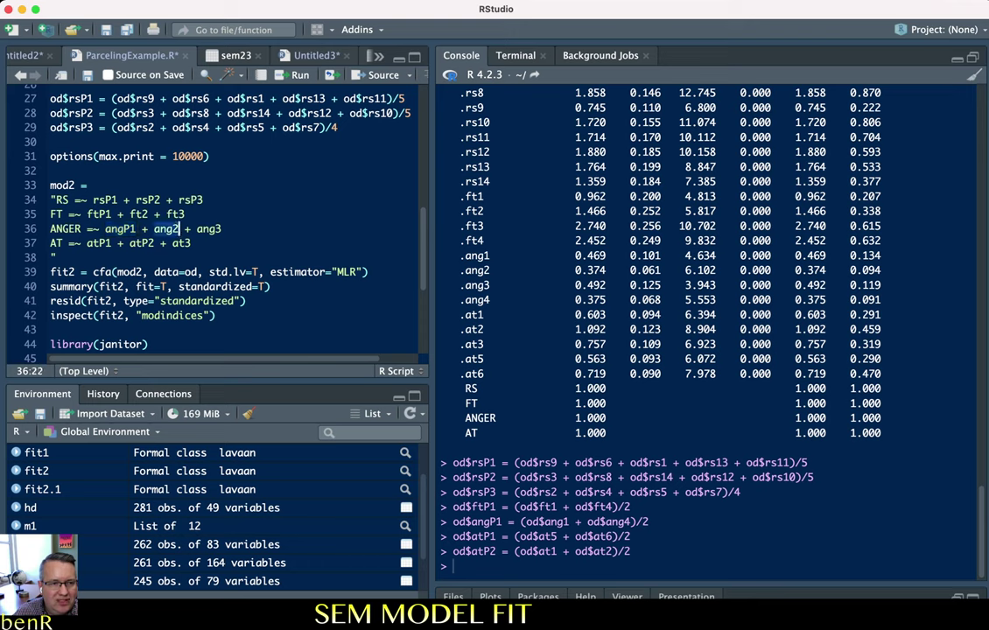
pyautogui.doubleClick(210, 229)
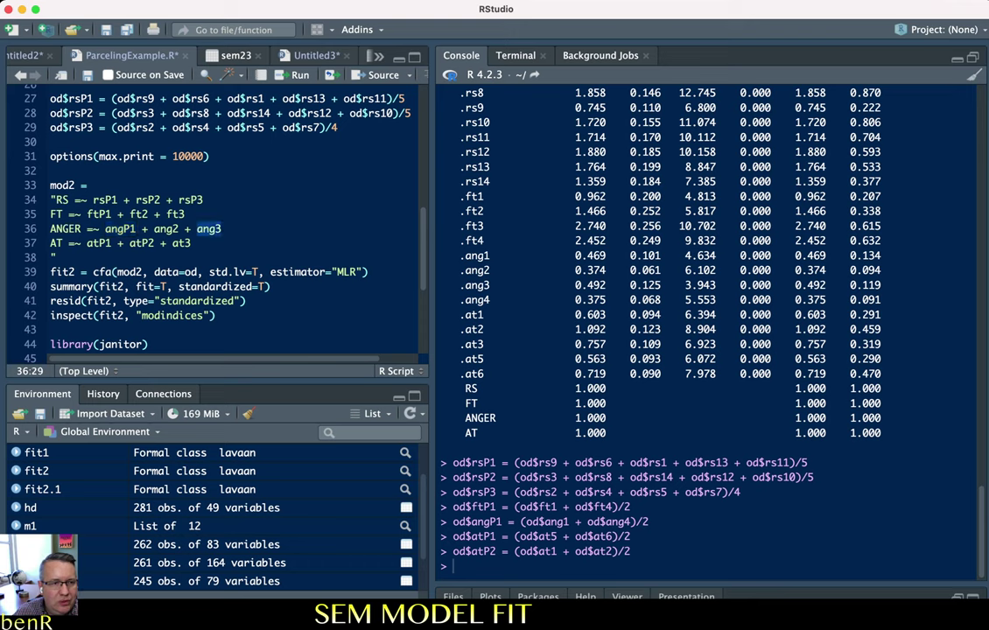
# Review the AT indicators atP1, atP2 and at3 in the mod2 specification, highlighting them back from the end of the line
pyautogui.click(99, 243)
pyautogui.click(155, 242)
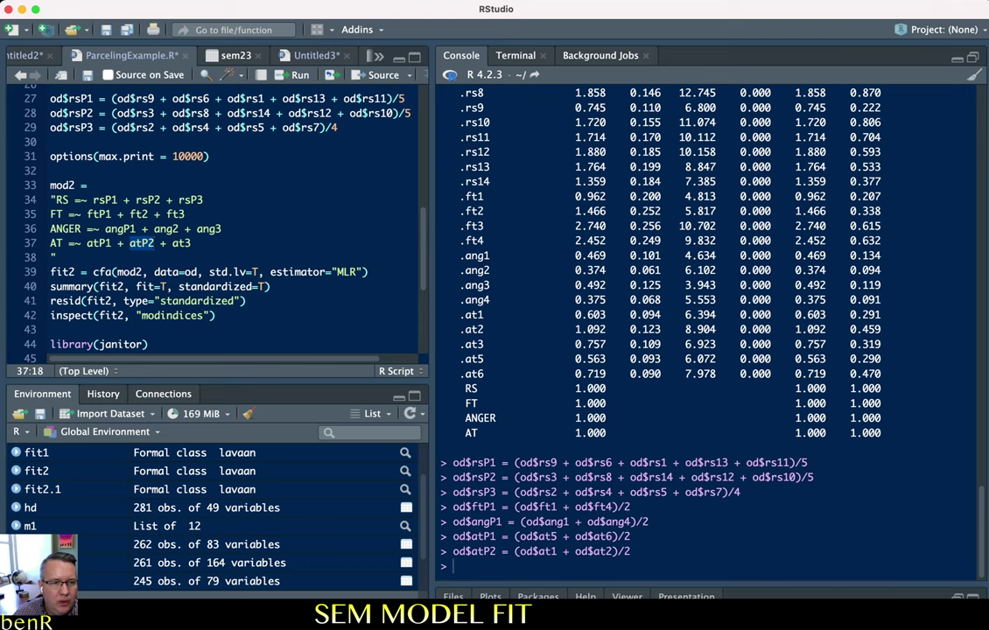
pyautogui.moveTo(192, 244); pyautogui.dragTo(172, 244)
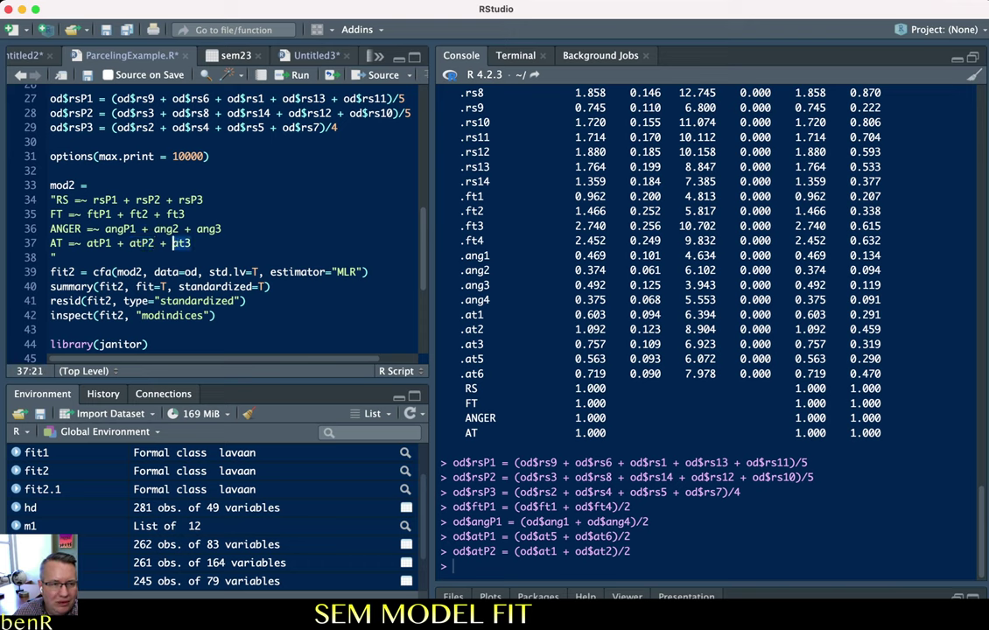
pyautogui.click(197, 244)
pyautogui.hotkey('shift', 'Left')
pyautogui.hotkey('shift', 'Left')
pyautogui.hotkey('shift', 'Left')
pyautogui.hotkey('shift', 'Left')
pyautogui.hotkey('shift', 'Left')
pyautogui.hotkey('shift', 'Left')
pyautogui.hotkey('shift', 'Left')
pyautogui.hotkey('shift', 'Left')
pyautogui.hotkey('shift', 'Left')
pyautogui.hotkey('shift', 'Left')
pyautogui.hotkey('shift', 'Left')
pyautogui.hotkey('shift', 'Left')
pyautogui.hotkey('shift', 'Left')
pyautogui.hotkey('shift', 'Left')
pyautogui.hotkey('shift', 'Left')
pyautogui.hotkey('shift', 'Left')
pyautogui.hotkey('shift', 'Left')
pyautogui.hotkey('shift', 'Left')
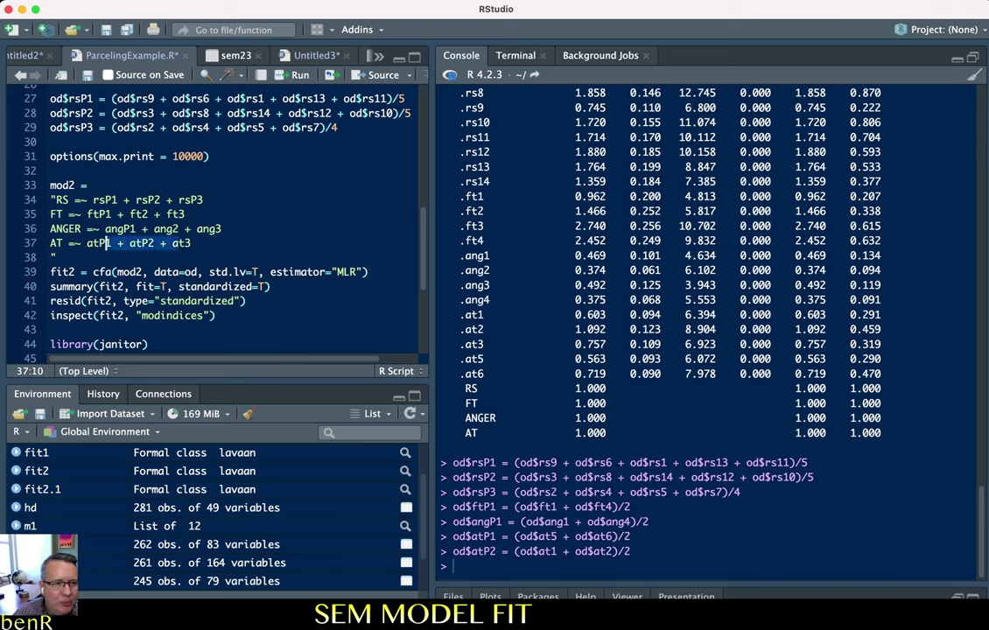
# Highlight the ANGER indicators angP1, ang2 and ang3 again in the mod2 specification
pyautogui.press('Up')
pyautogui.press('Right')
pyautogui.press('Right')
pyautogui.press('Right')
pyautogui.hotkey('shift', 'Right')
pyautogui.hotkey('shift', 'Right')
pyautogui.hotkey('shift', 'Right')
pyautogui.hotkey('shift', 'Right')
pyautogui.hotkey('shift', 'Right')
pyautogui.hotkey('shift', 'Right')
pyautogui.hotkey('shift', 'Right')
pyautogui.hotkey('shift', 'Right')
pyautogui.hotkey('shift', 'Right')
pyautogui.hotkey('shift', 'Right')
pyautogui.hotkey('shift', 'Right')
pyautogui.hotkey('shift', 'Right')
pyautogui.hotkey('shift', 'Right')
pyautogui.hotkey('shift', 'Right')
pyautogui.hotkey('shift', 'Right')
pyautogui.hotkey('shift', 'Right')
pyautogui.hotkey('shift', 'Right')
pyautogui.hotkey('shift', 'Right')
pyautogui.hotkey('shift', 'Right')
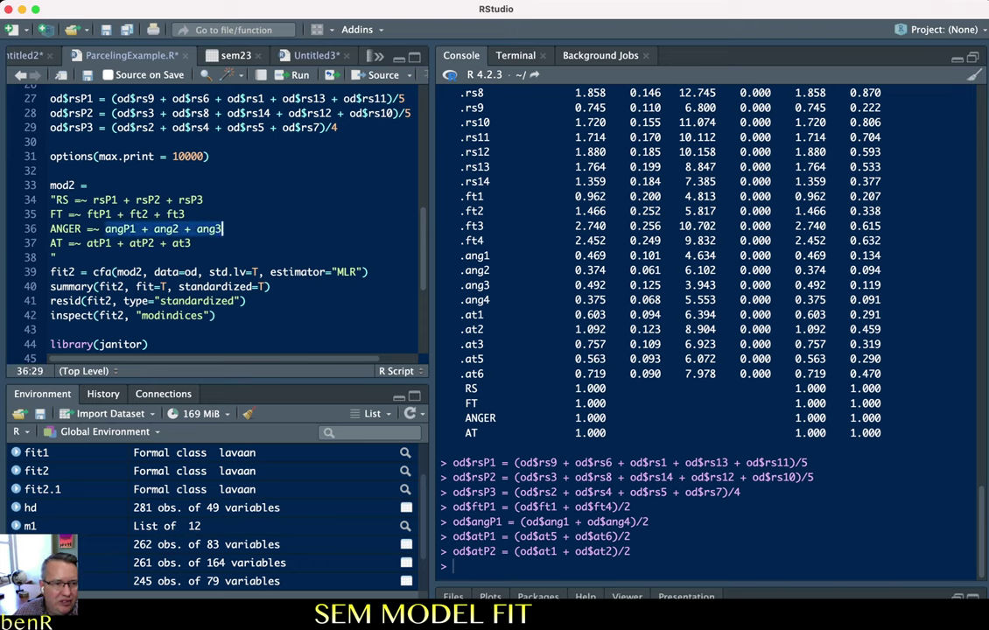
# Point out the RS, FT, ANGER and AT factor lines of the mod2 specification one after another
pyautogui.click(62, 201)
pyautogui.click(57, 214)
pyautogui.click(57, 229)
pyautogui.click(57, 243)
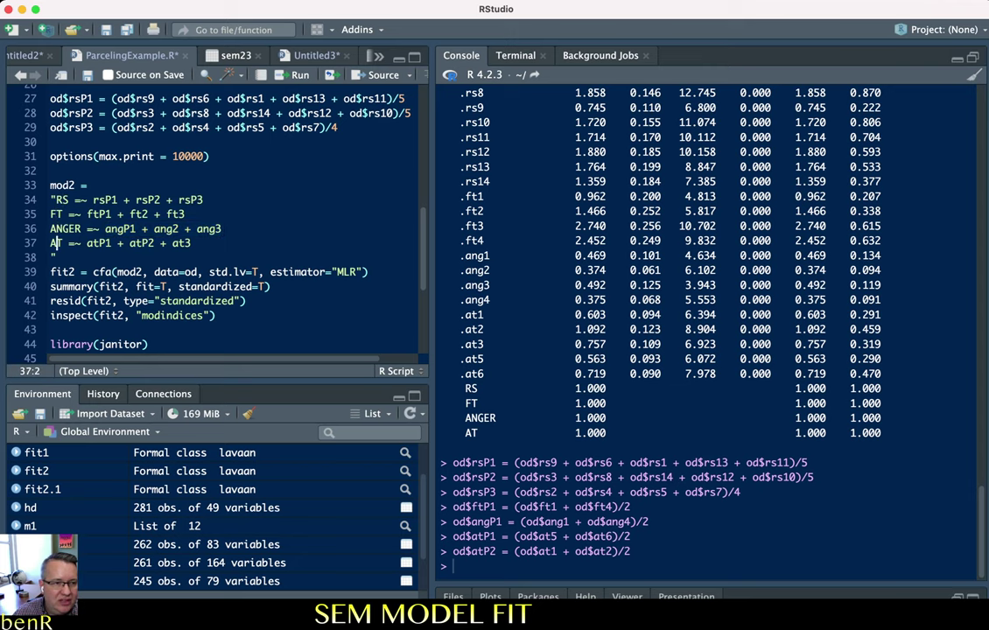
# Run the script from the mod2 definition through the fit2 CFA with the MLR estimator and its standardized summary with fit measures
pyautogui.press('Up')
pyautogui.press('Up')
pyautogui.press('Up')
pyautogui.press('Up')
pyautogui.press('Right')
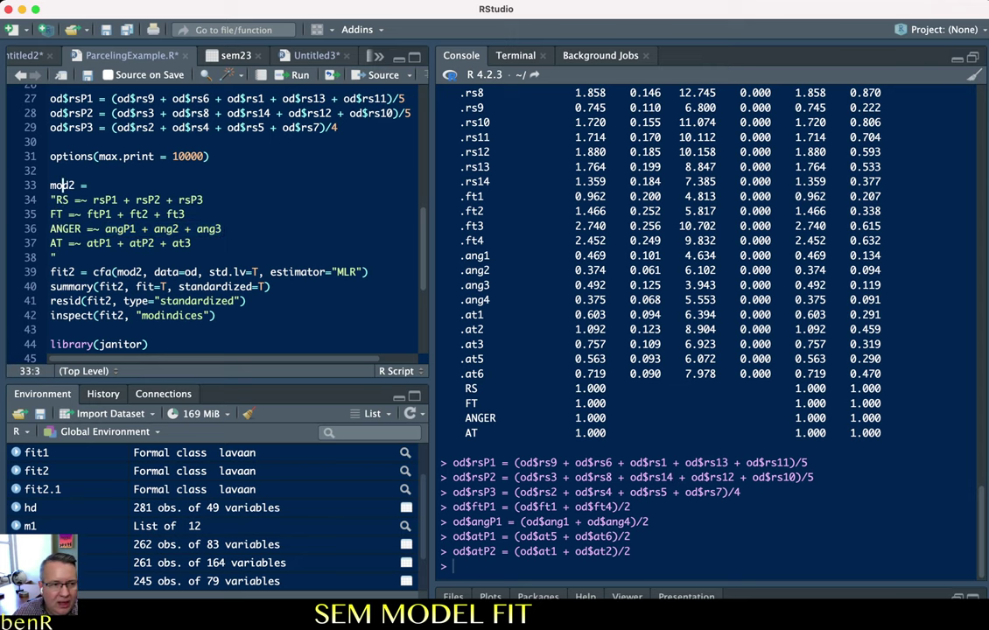
pyautogui.press('super+Return')
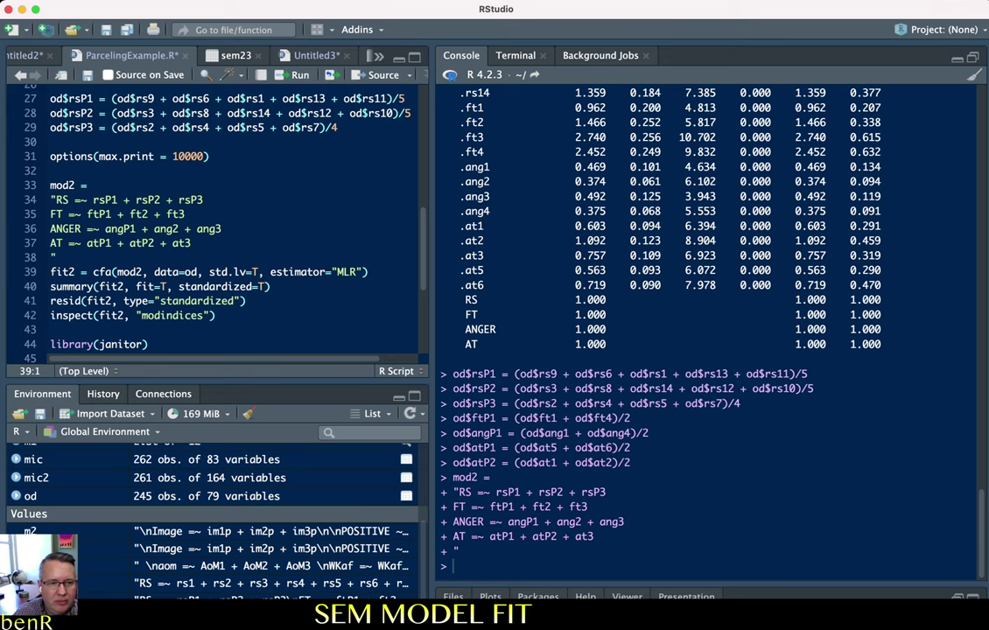
pyautogui.press('super+Return')
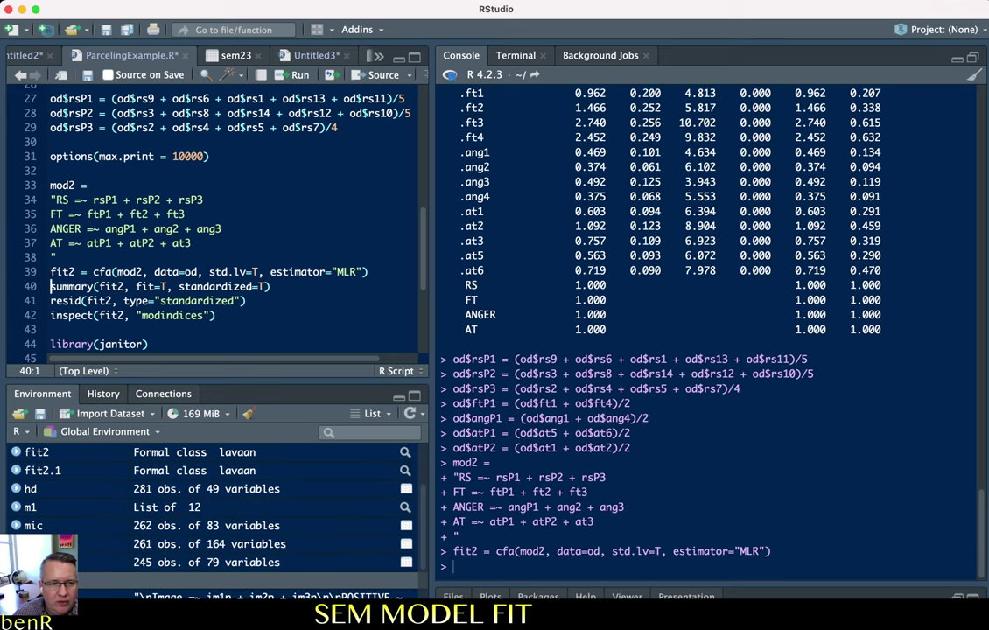
pyautogui.press('super+Return')
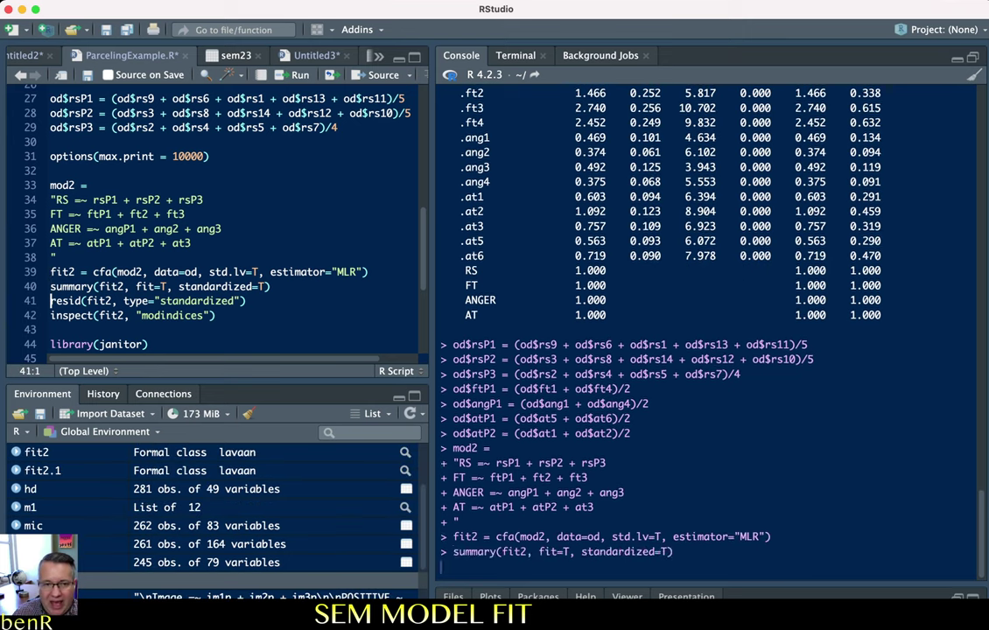
# Examine the fit2 summary's scaled chi-square test, robust CFI and TLI, scaled RMSEA, and SRMR
pyautogui.scroll(15, 704, 324)
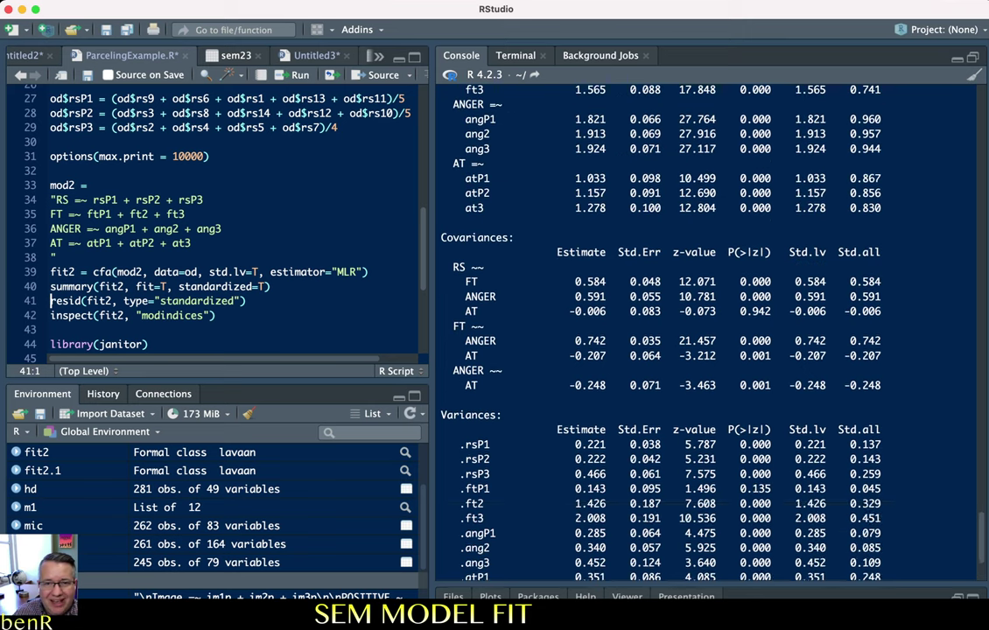
pyautogui.scroll(10, 705, 324)
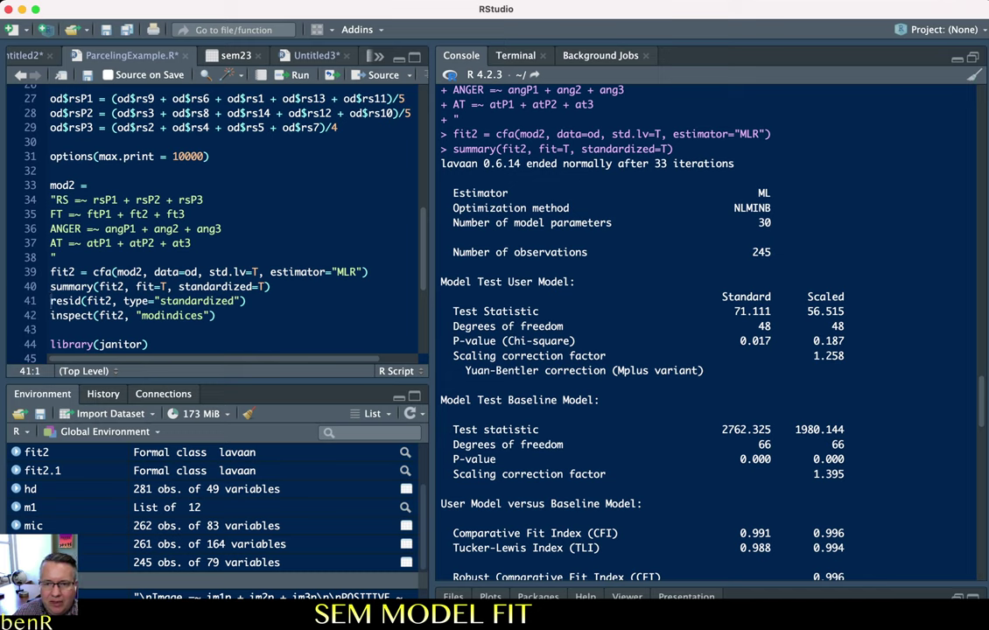
pyautogui.moveTo(844, 327); pyautogui.dragTo(826, 326)
pyautogui.scroll(-3, 704, 333)
pyautogui.scroll(-3, 704, 332)
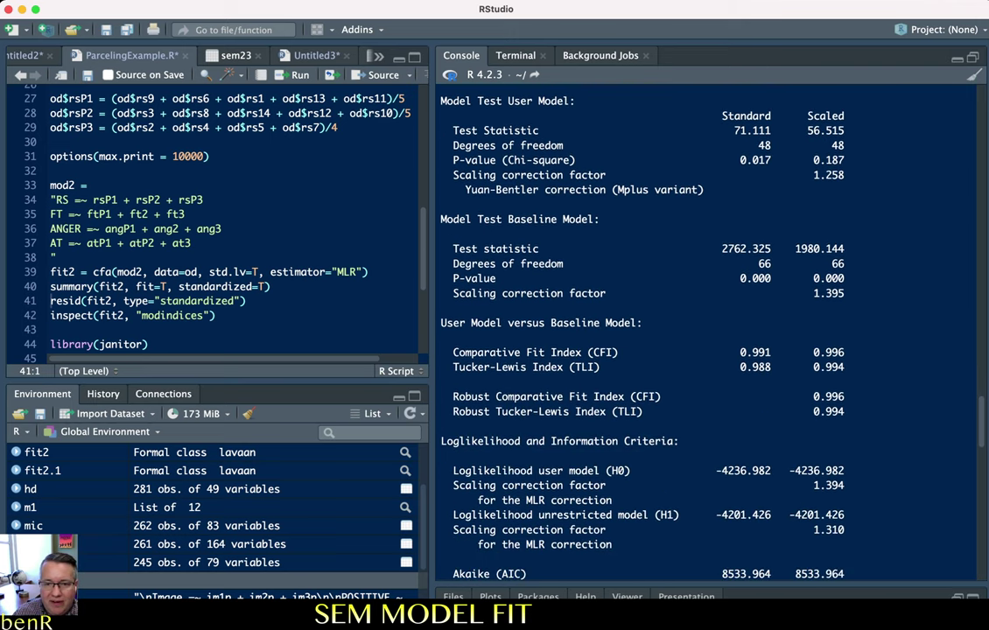
pyautogui.moveTo(813, 398); pyautogui.dragTo(839, 412)
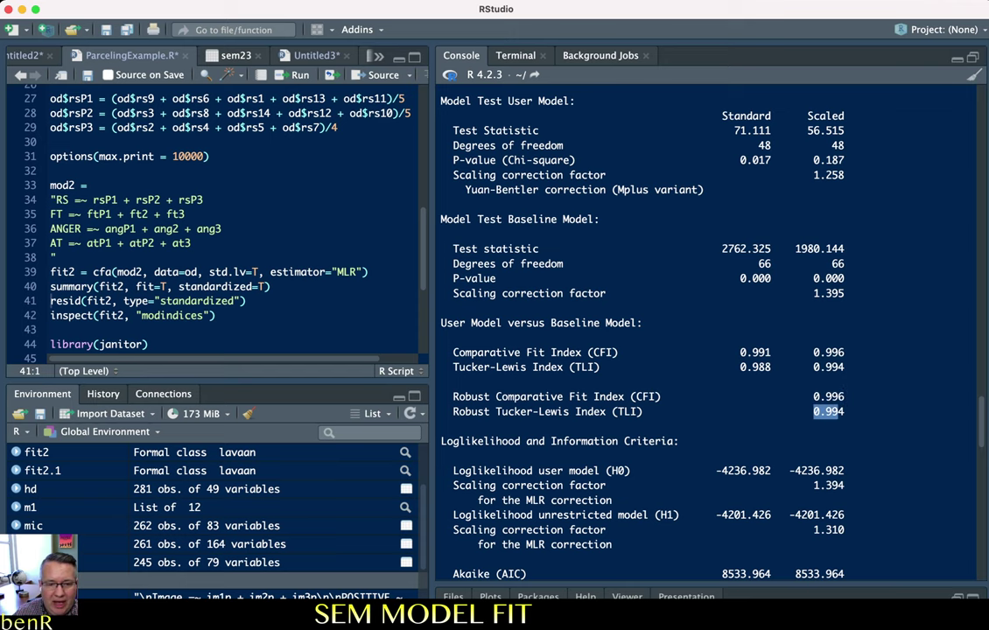
pyautogui.scroll(-5, 704, 333)
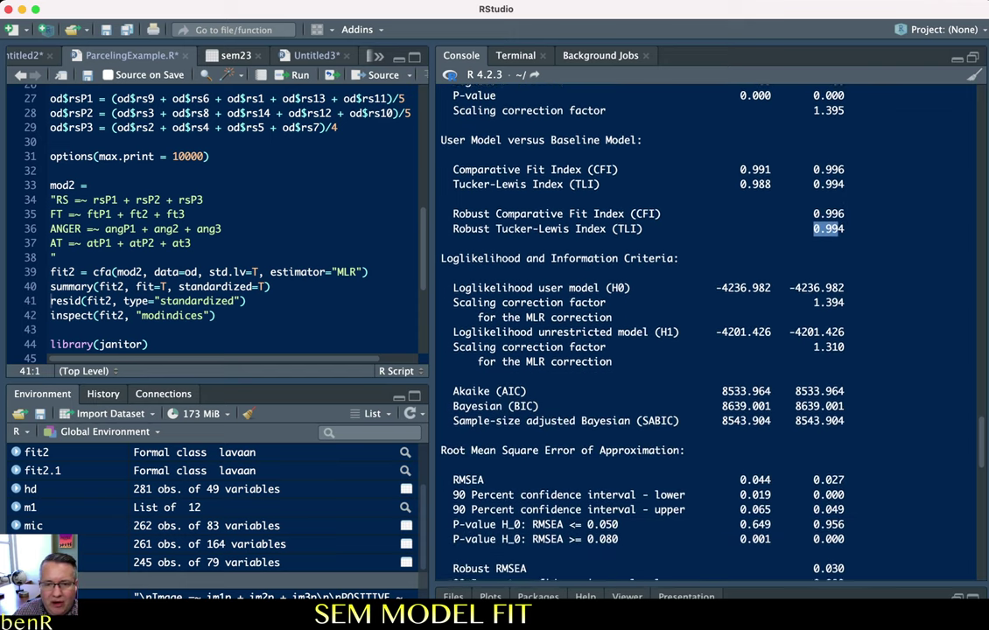
pyautogui.scroll(-1, 704, 333)
pyautogui.moveTo(813, 465); pyautogui.dragTo(838, 466)
pyautogui.scroll(-5, 705, 332)
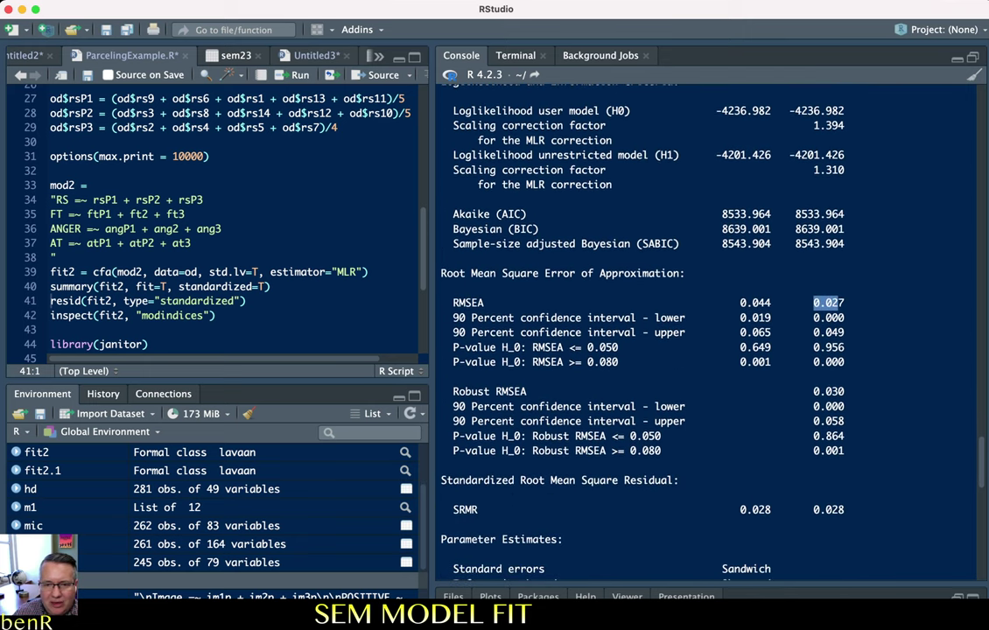
pyautogui.moveTo(814, 509); pyautogui.dragTo(845, 509)
pyautogui.scroll(-2, 704, 332)
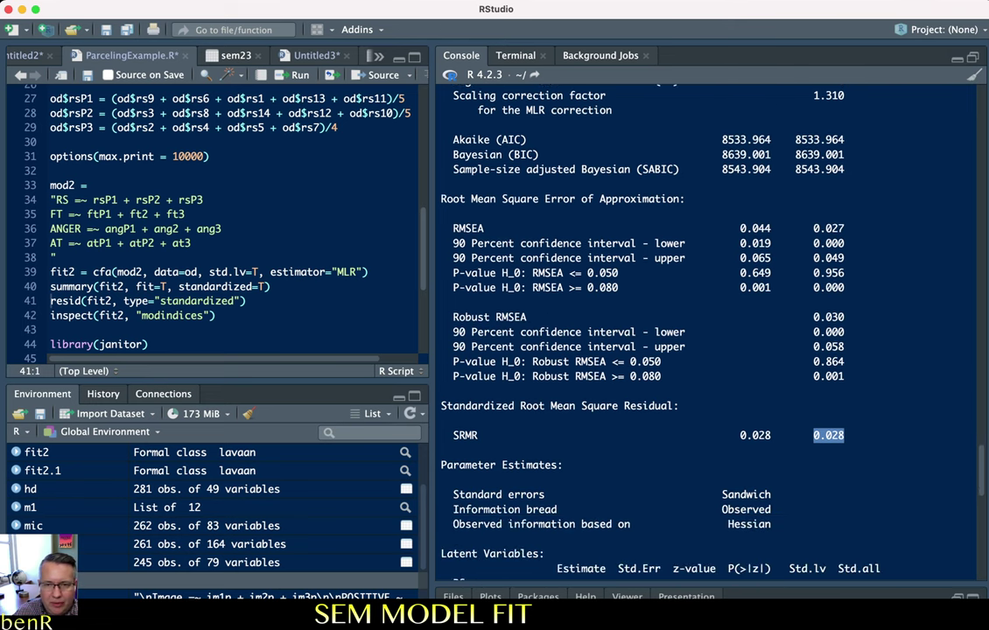
# Examine the standardized factor loadings of fit2, highlighting those of the RS parcels and of ftP1
pyautogui.scroll(1, 704, 332)
pyautogui.scroll(-5, 704, 333)
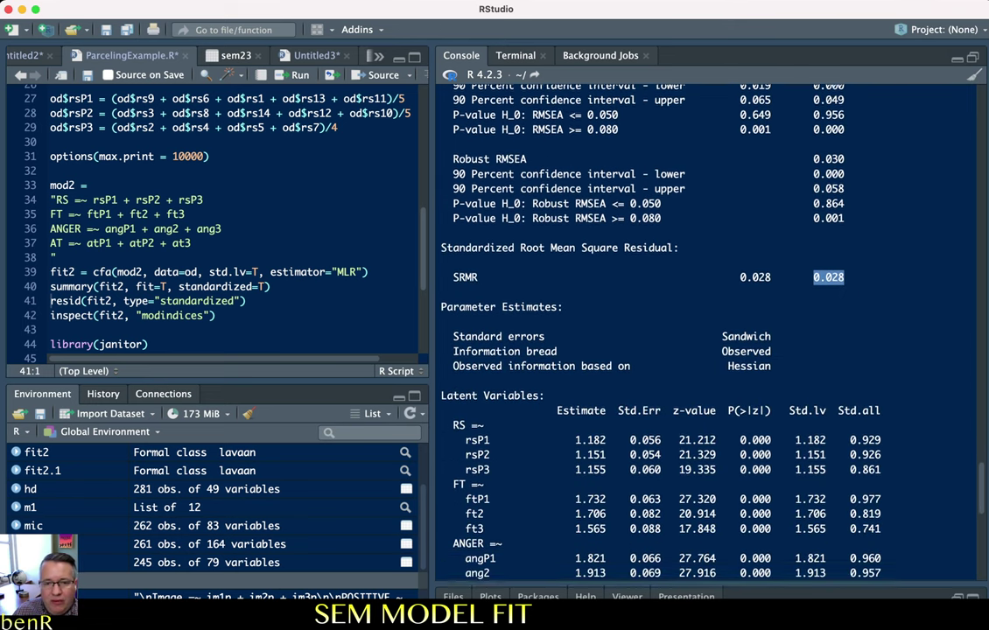
pyautogui.moveTo(849, 409); pyautogui.dragTo(881, 438)
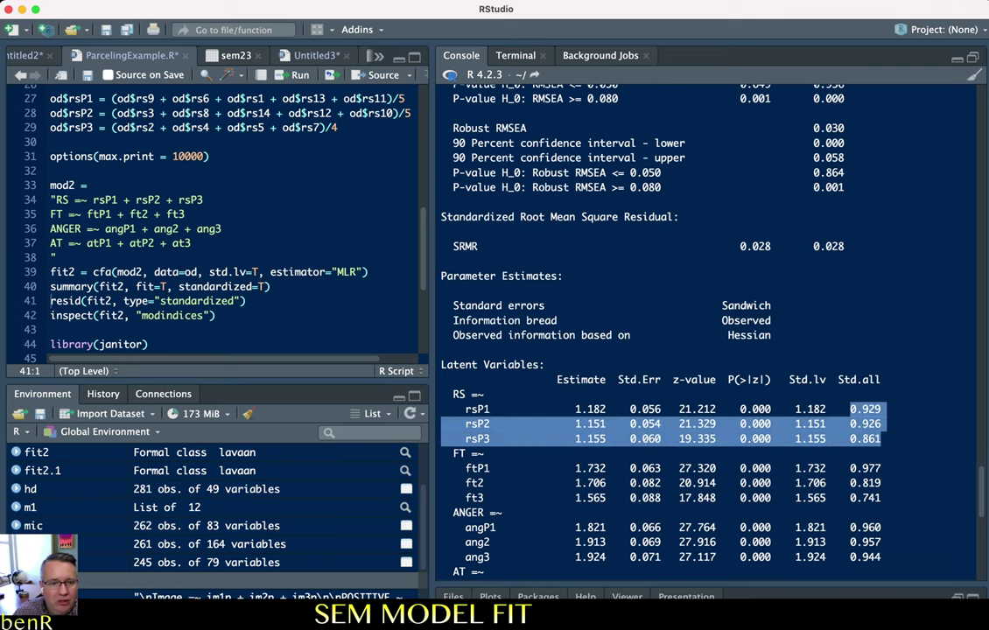
pyautogui.scroll(-4, 704, 332)
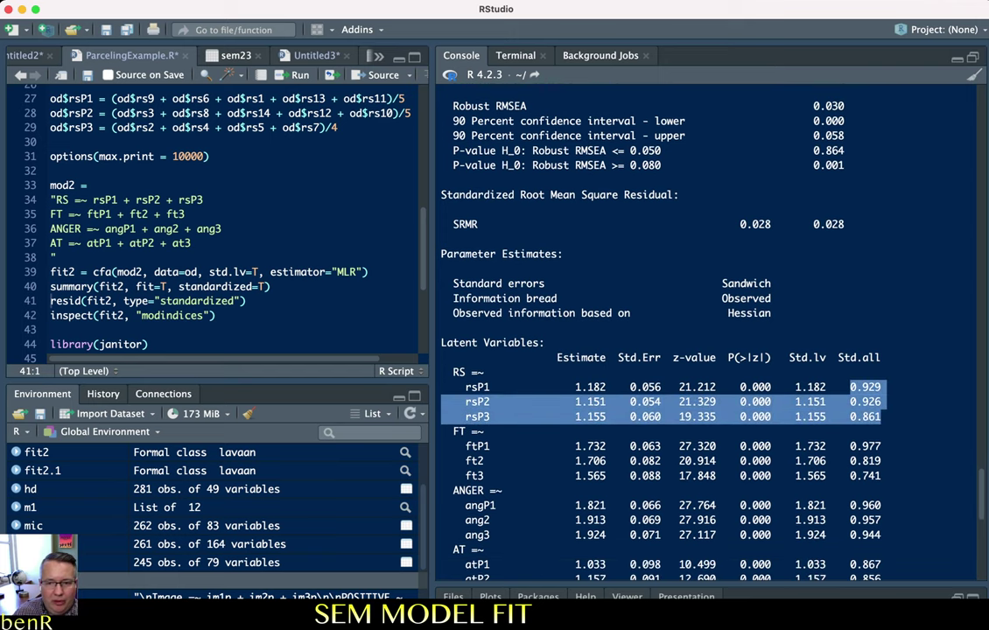
pyautogui.scroll(-1, 705, 333)
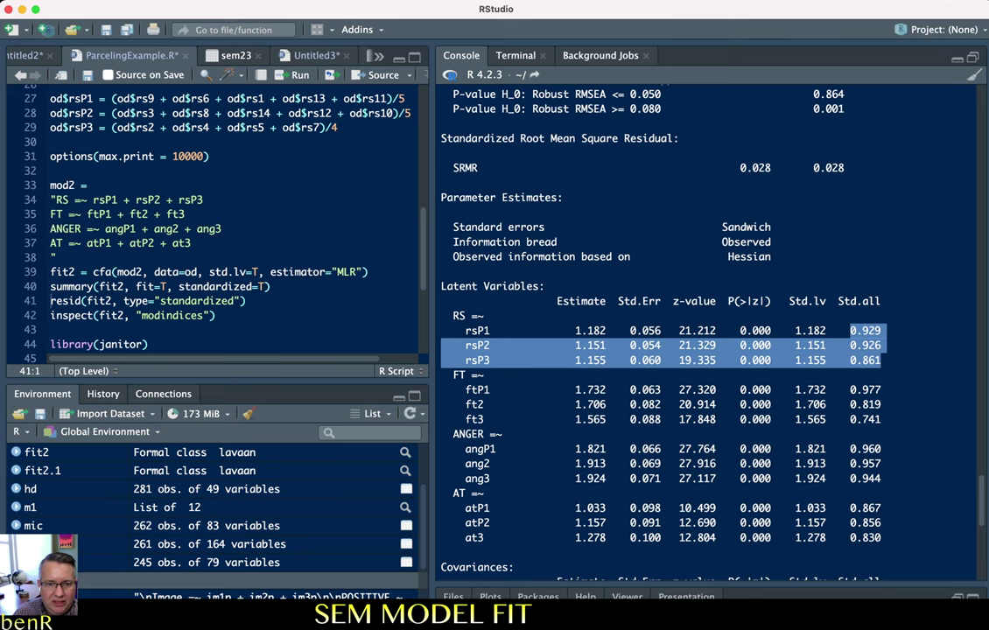
pyautogui.scroll(-1, 704, 332)
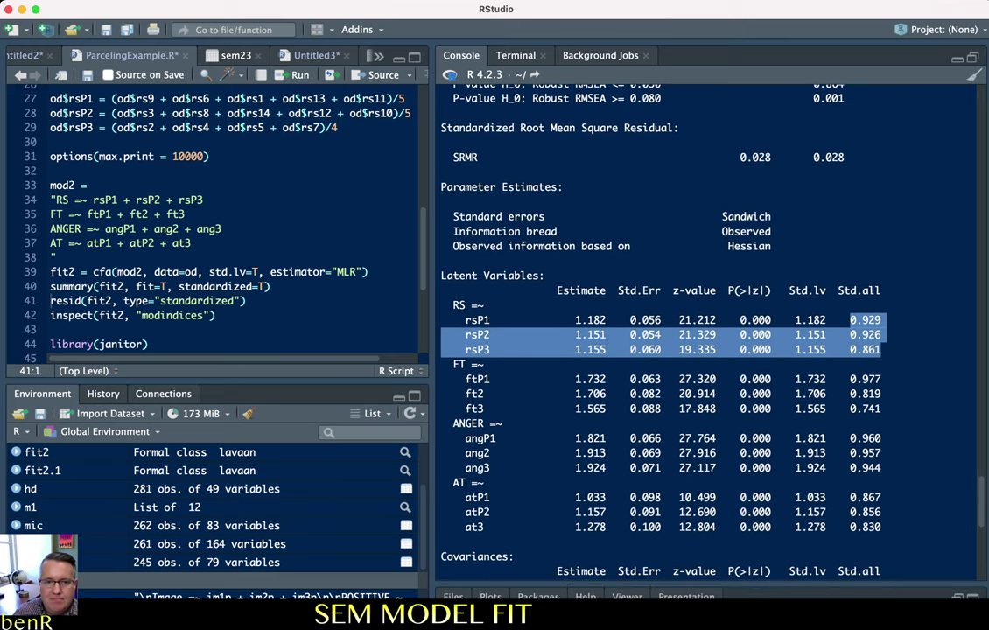
pyautogui.scroll(8, 705, 333)
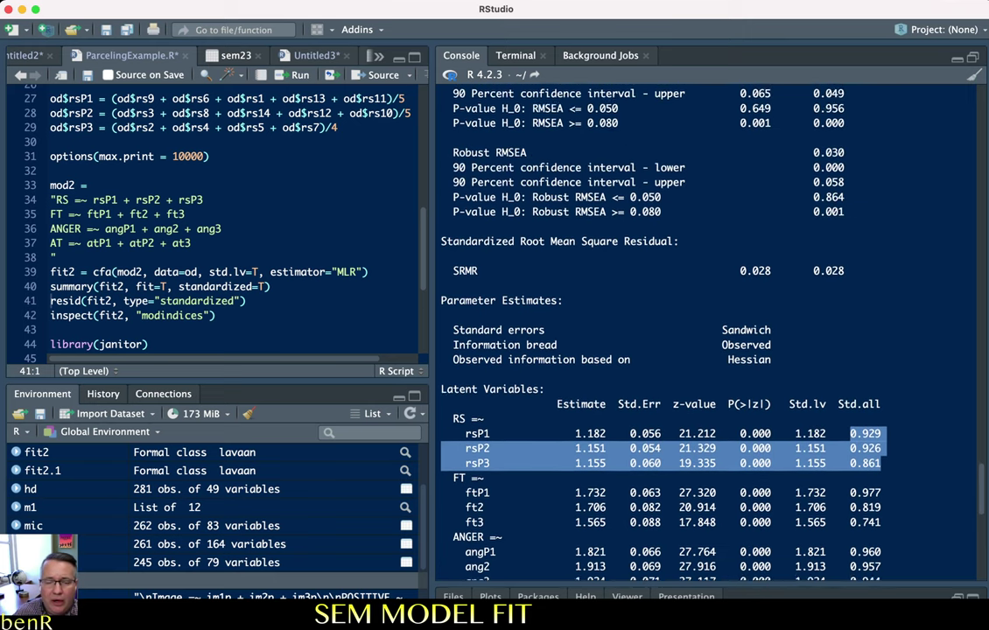
pyautogui.scroll(-10, 704, 333)
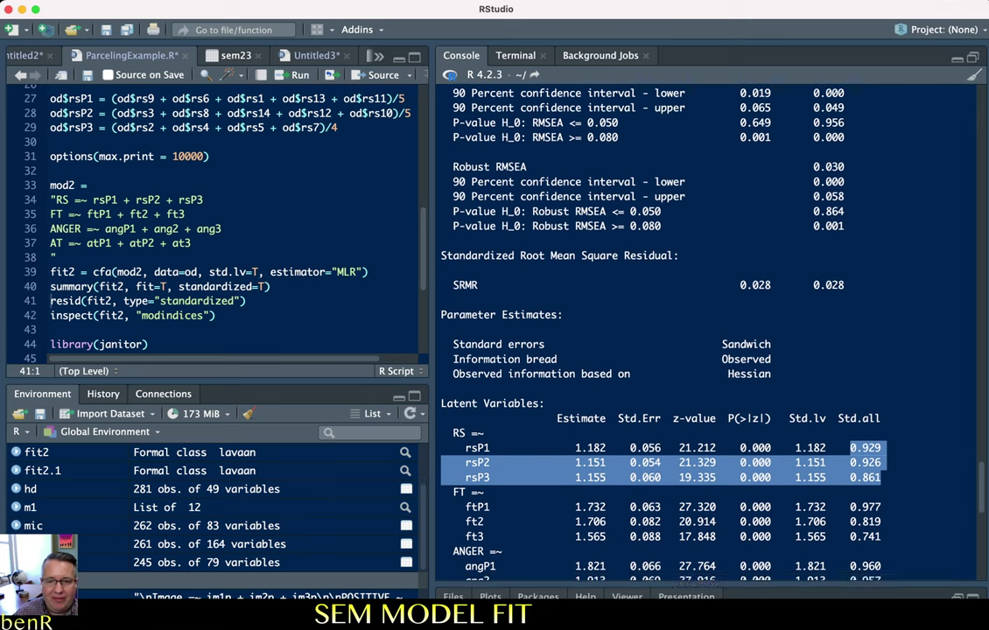
pyautogui.scroll(1, 705, 332)
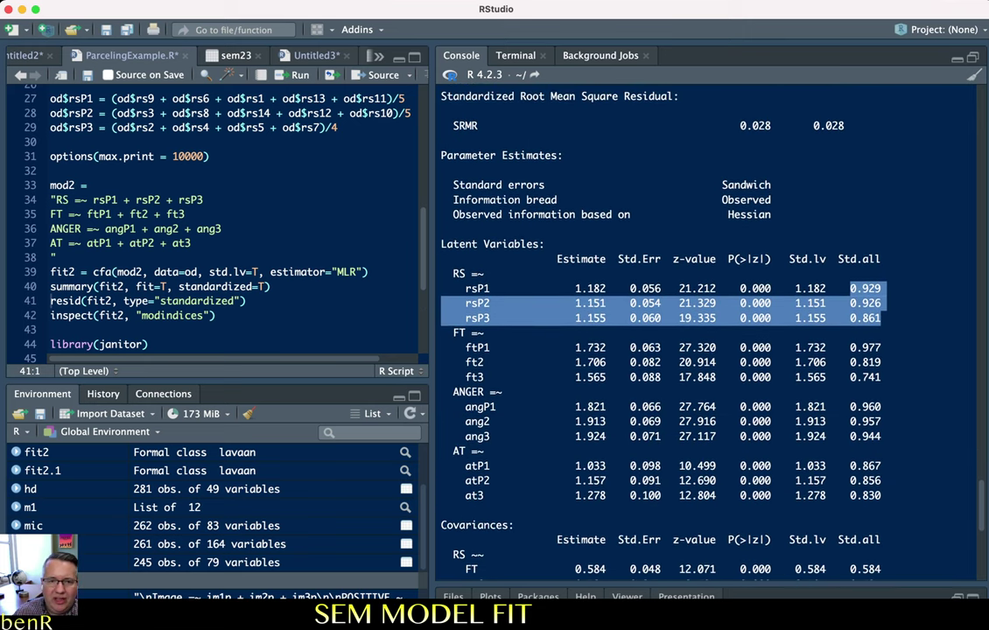
pyautogui.click(862, 343)
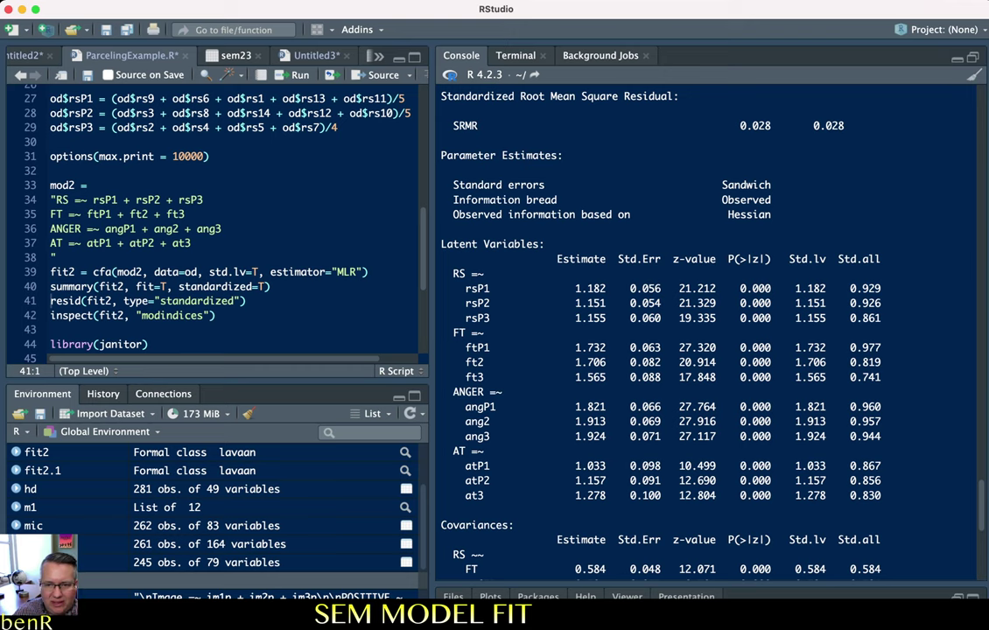
pyautogui.doubleClick(865, 347)
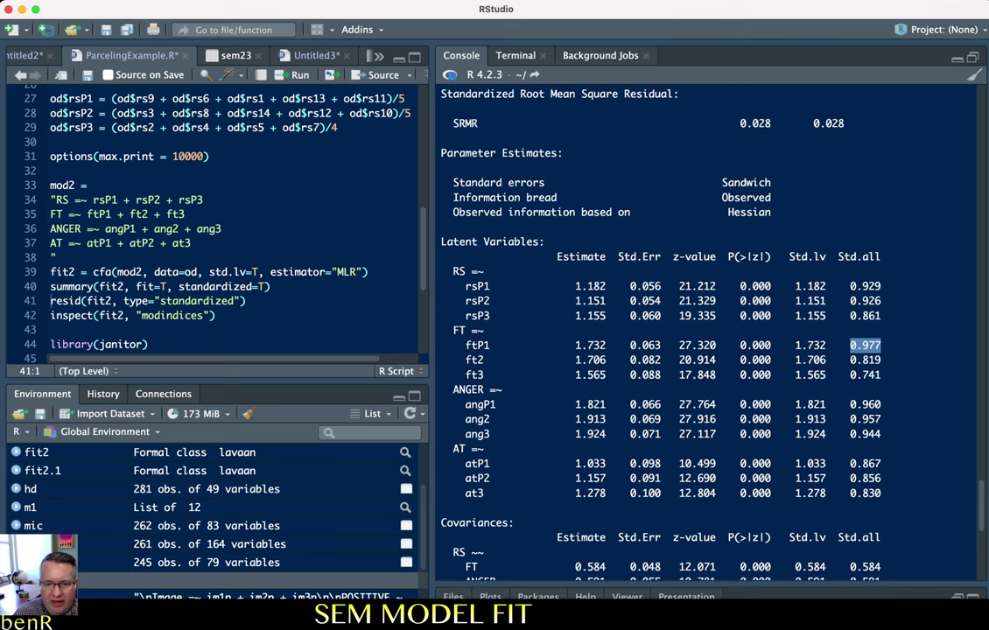
# Examine the factor covariances of fit2, highlighting the standardized ANGER–AT, FT–AT, FT–ANGER, RS–FT and RS–ANGER values
pyautogui.scroll(-10, 705, 333)
pyautogui.scroll(-5, 704, 332)
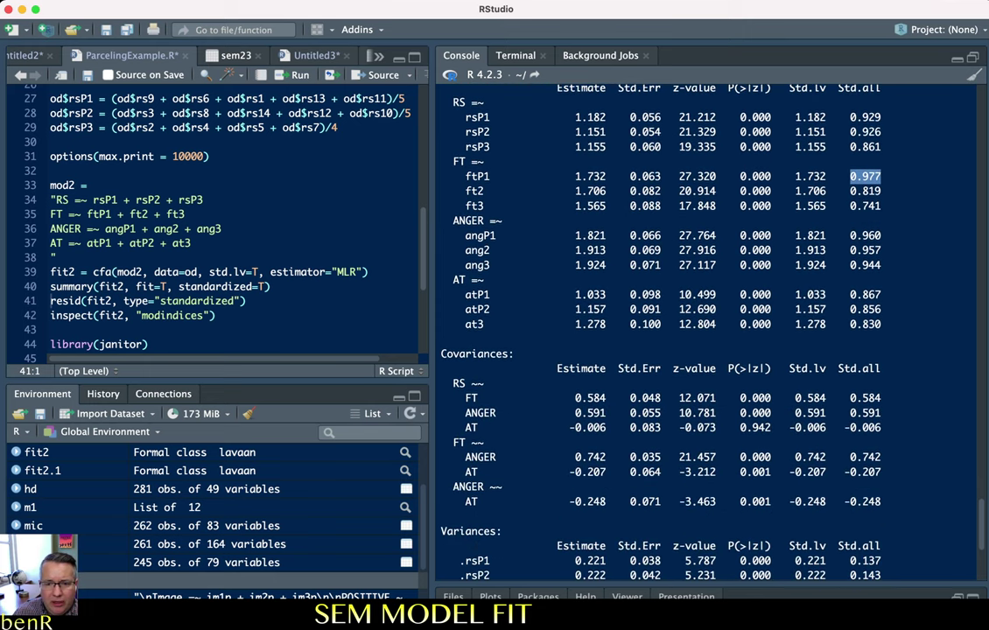
pyautogui.moveTo(882, 501); pyautogui.dragTo(442, 364)
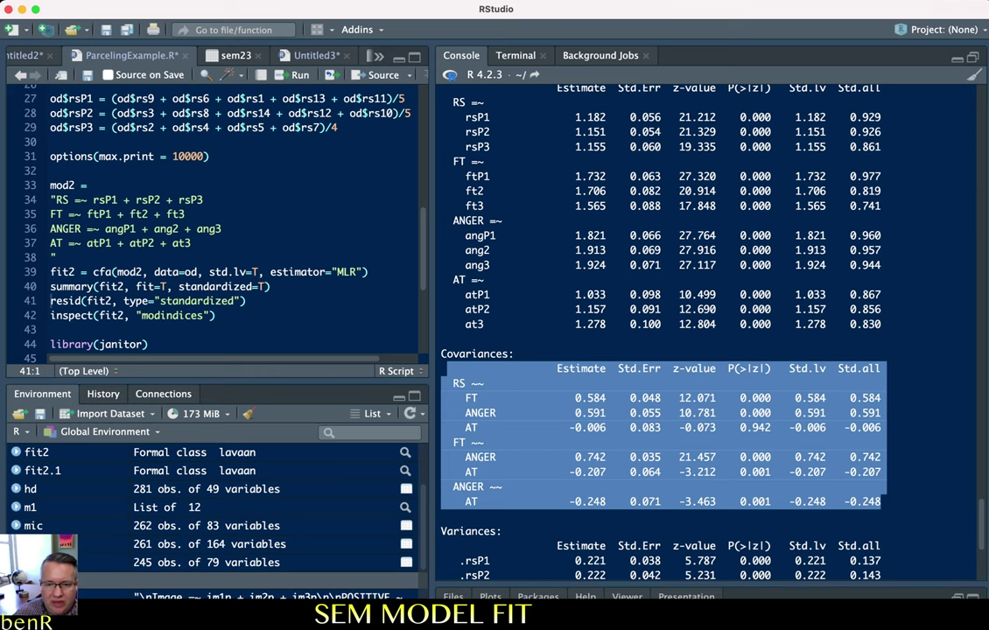
pyautogui.click(473, 383)
pyautogui.moveTo(881, 502); pyautogui.dragTo(844, 501)
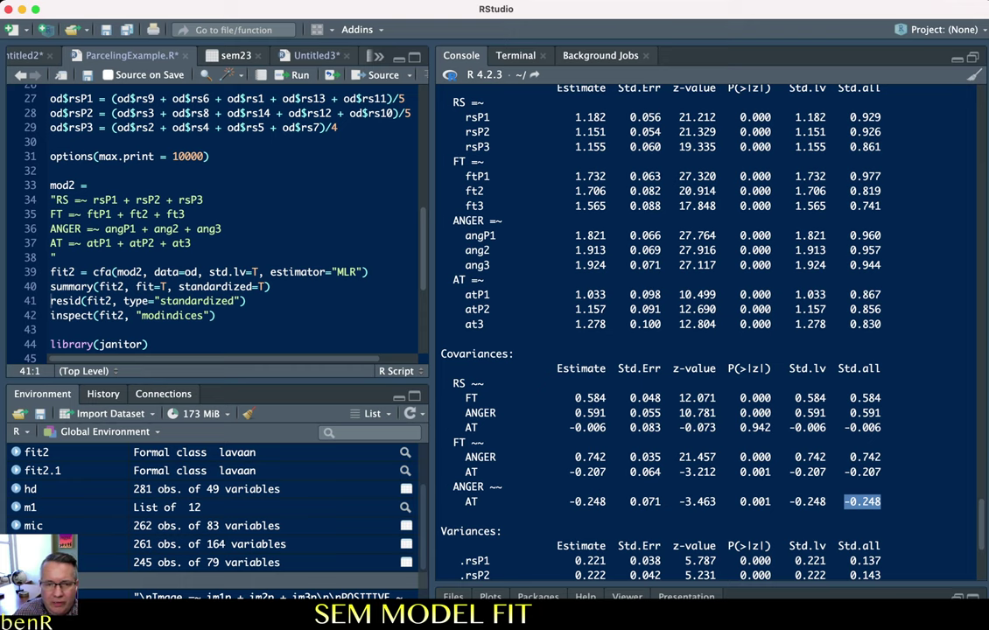
pyautogui.moveTo(882, 472); pyautogui.dragTo(845, 473)
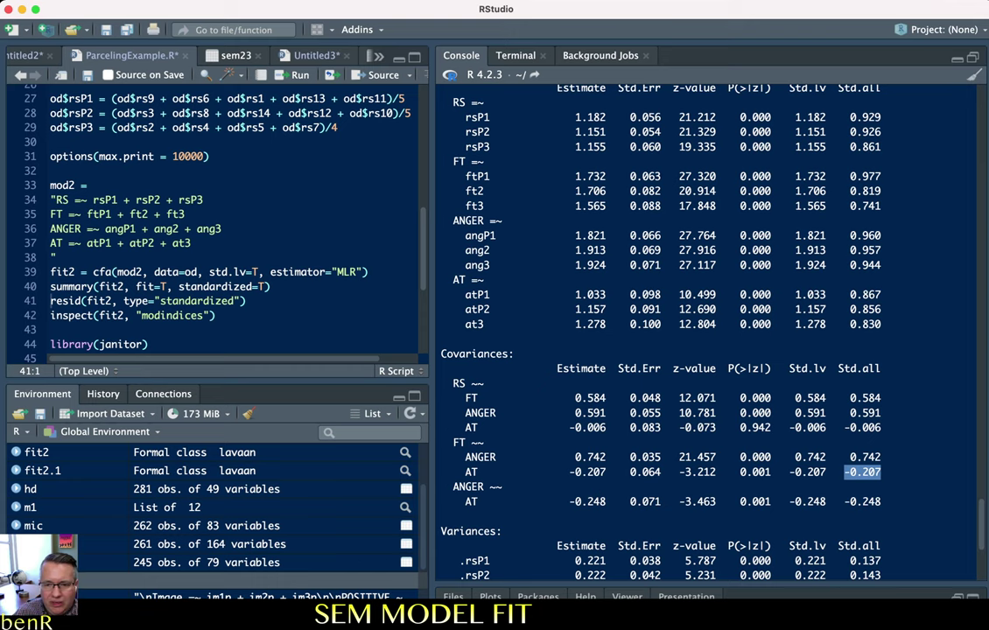
pyautogui.moveTo(849, 458); pyautogui.dragTo(882, 458)
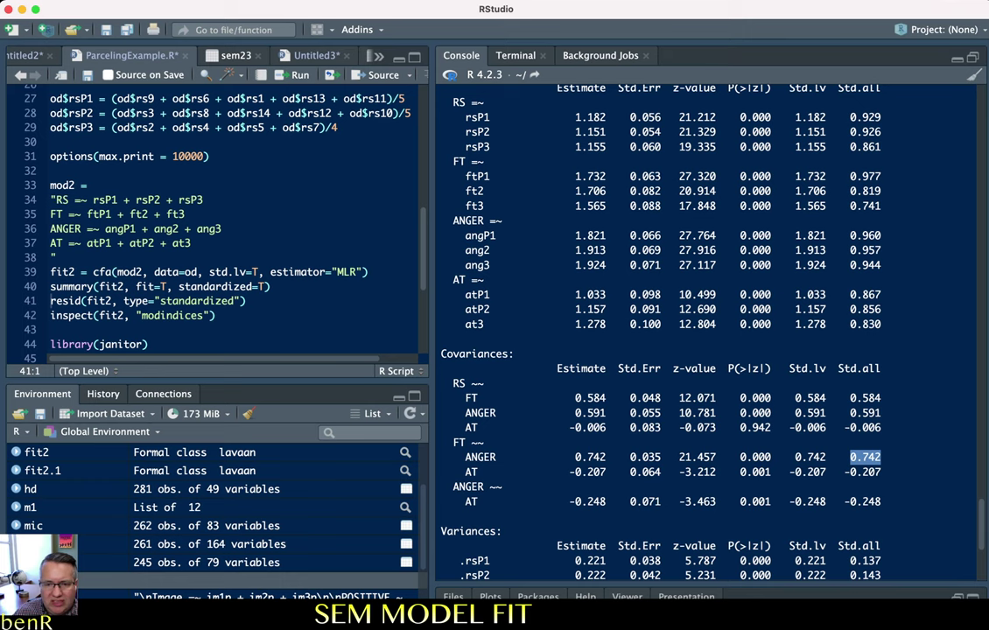
pyautogui.scroll(1, 705, 332)
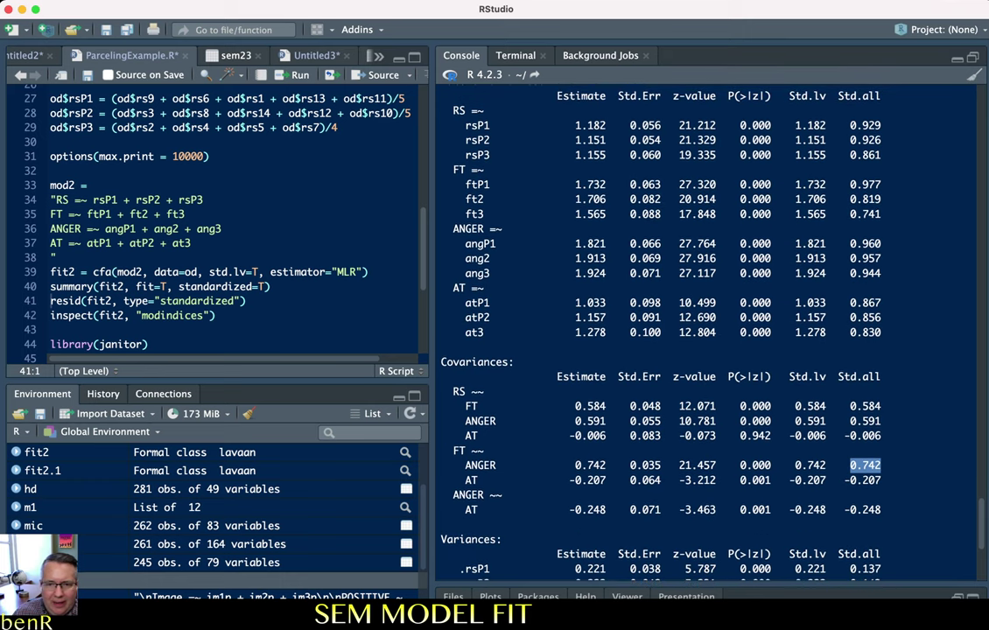
pyautogui.moveTo(846, 406); pyautogui.dragTo(883, 420)
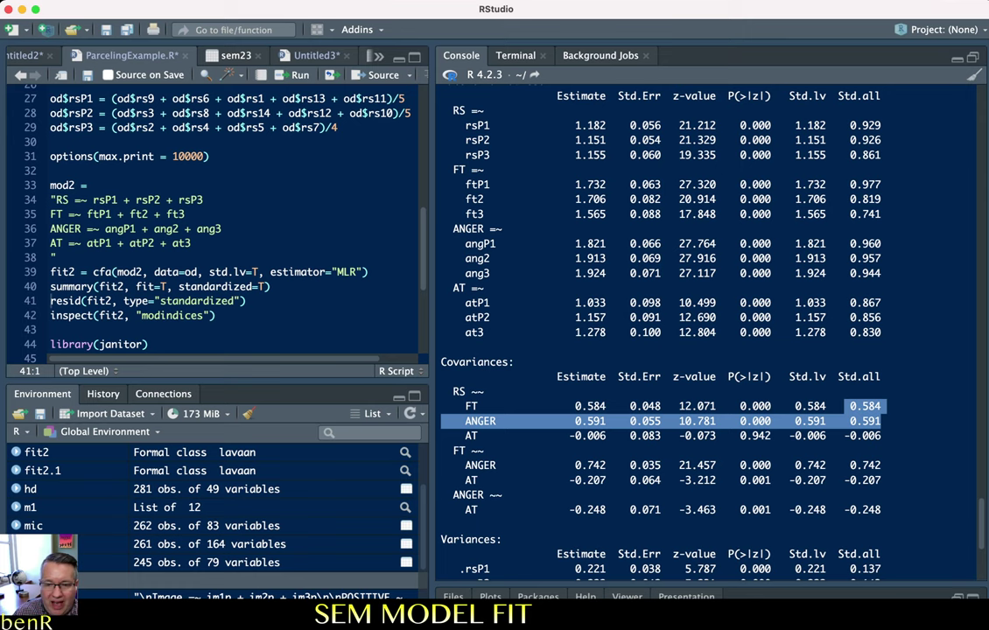
# Locate the factor covariances in the earlier item-level model's output for comparison with the parceled model
pyautogui.scroll(20, 707, 332)
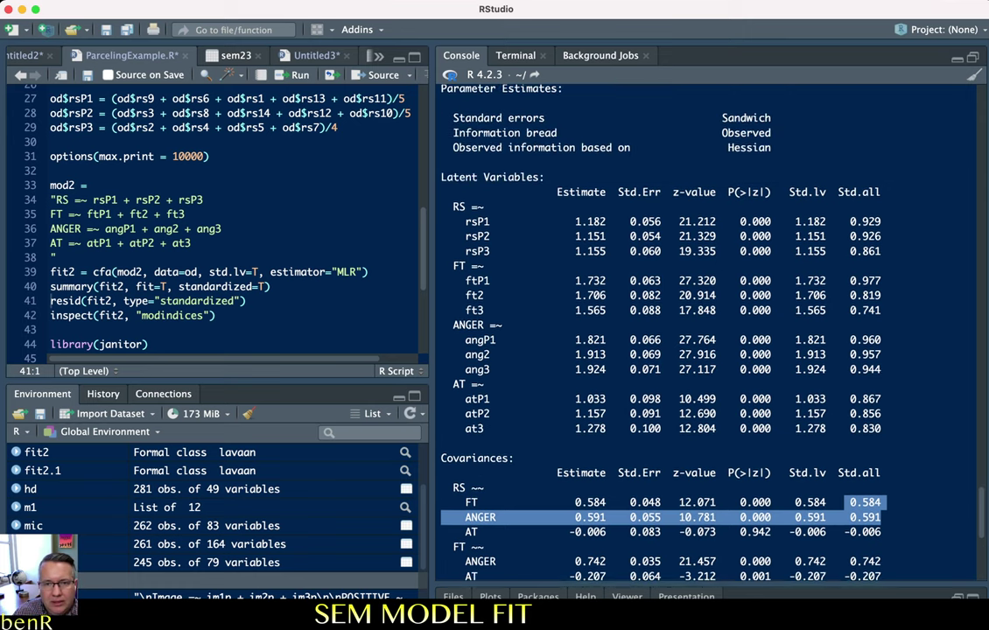
pyautogui.scroll(15, 707, 332)
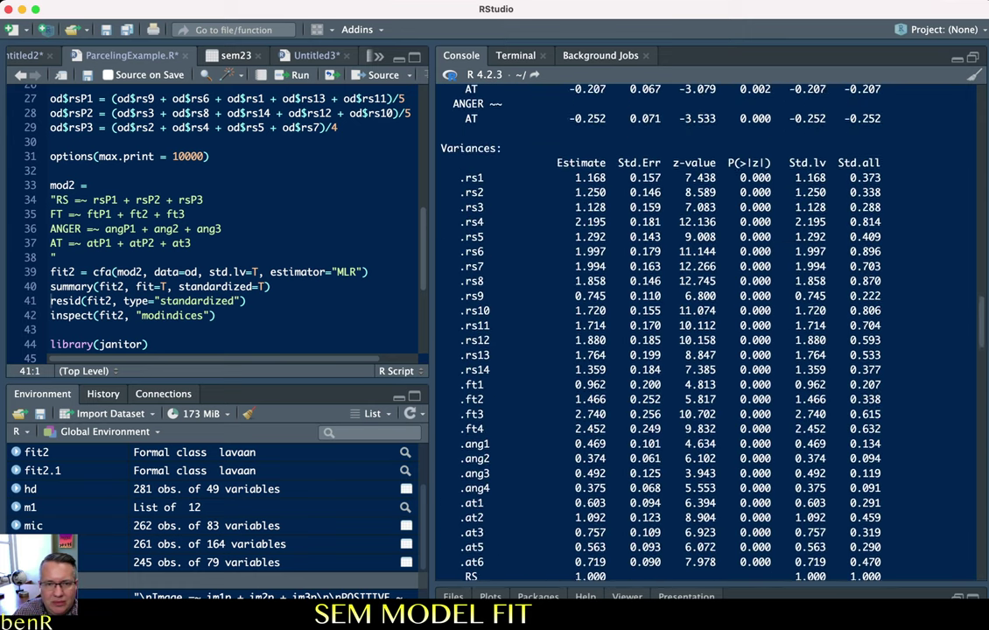
pyautogui.scroll(15, 707, 332)
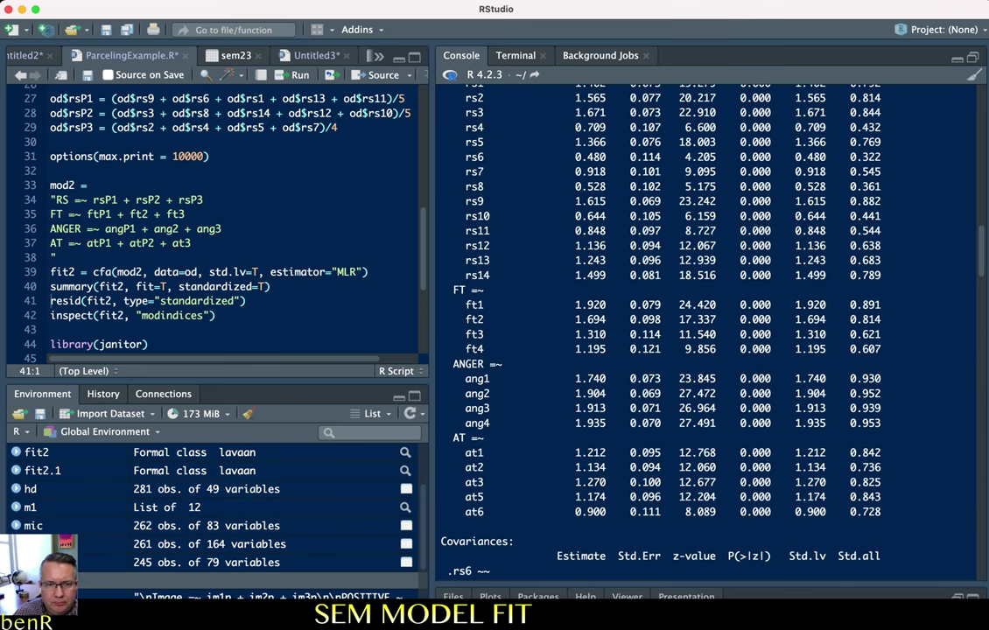
pyautogui.scroll(-17, 707, 333)
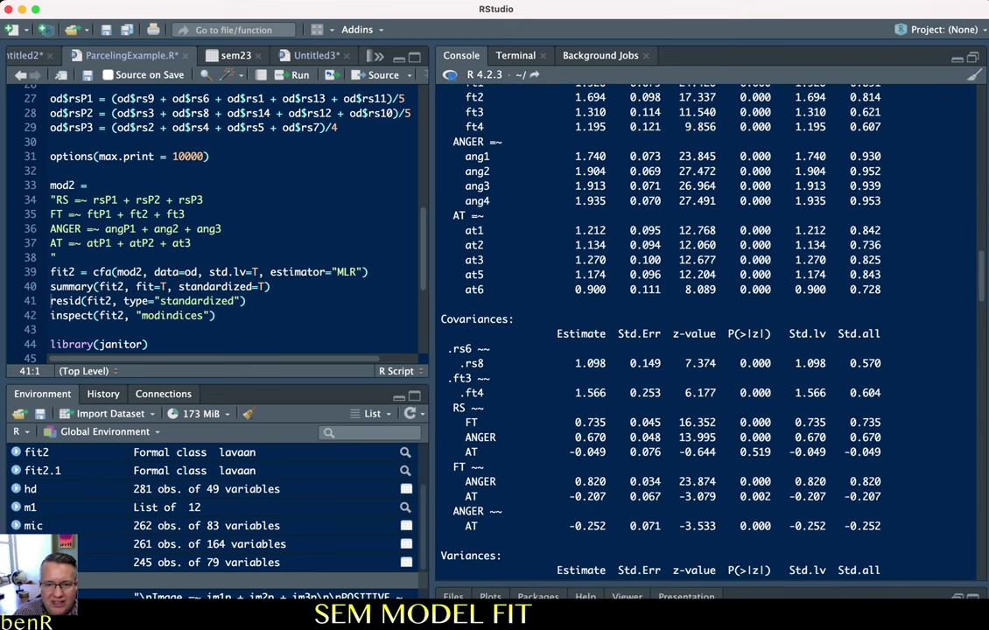
pyautogui.scroll(-3, 707, 332)
pyautogui.scroll(-4, 707, 333)
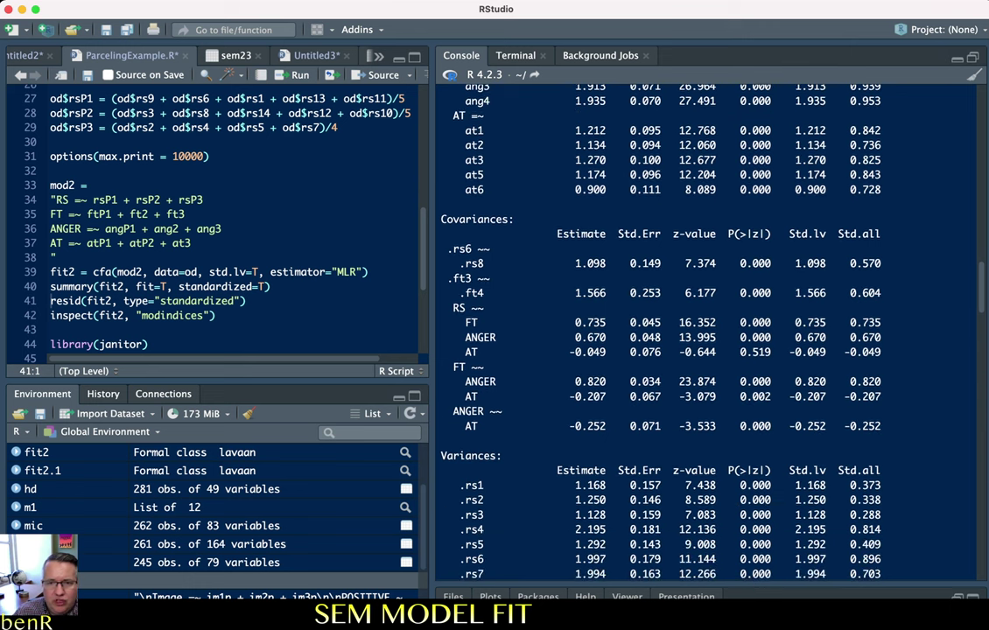
# Examine the item-level model's standardized covariances of RS with FT, ANGER and AT, plus FT–ANGER, highlighting each value
pyautogui.doubleClick(865, 323)
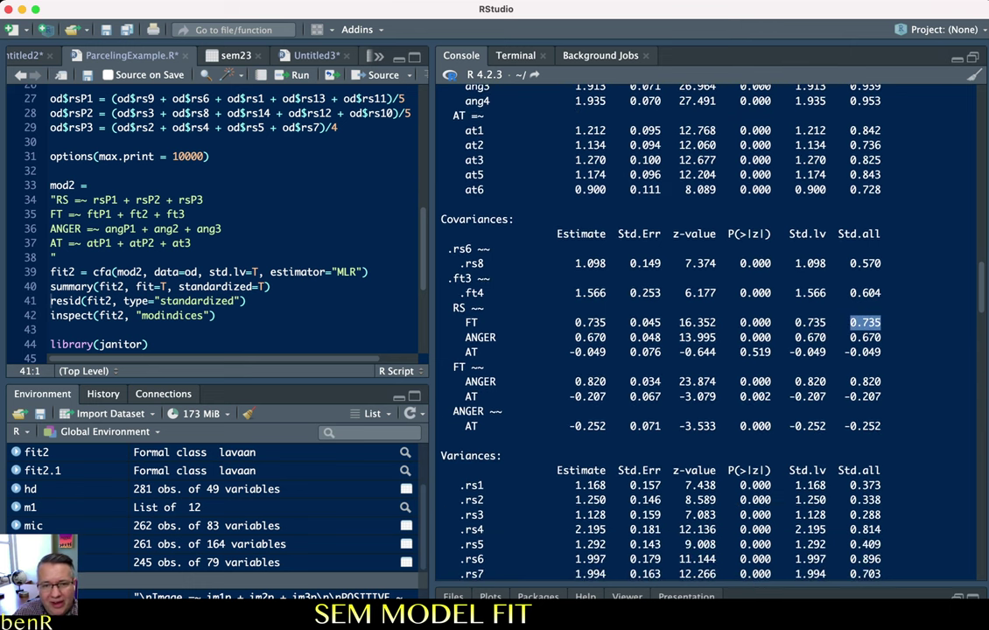
pyautogui.click(865, 324)
pyautogui.doubleClick(865, 338)
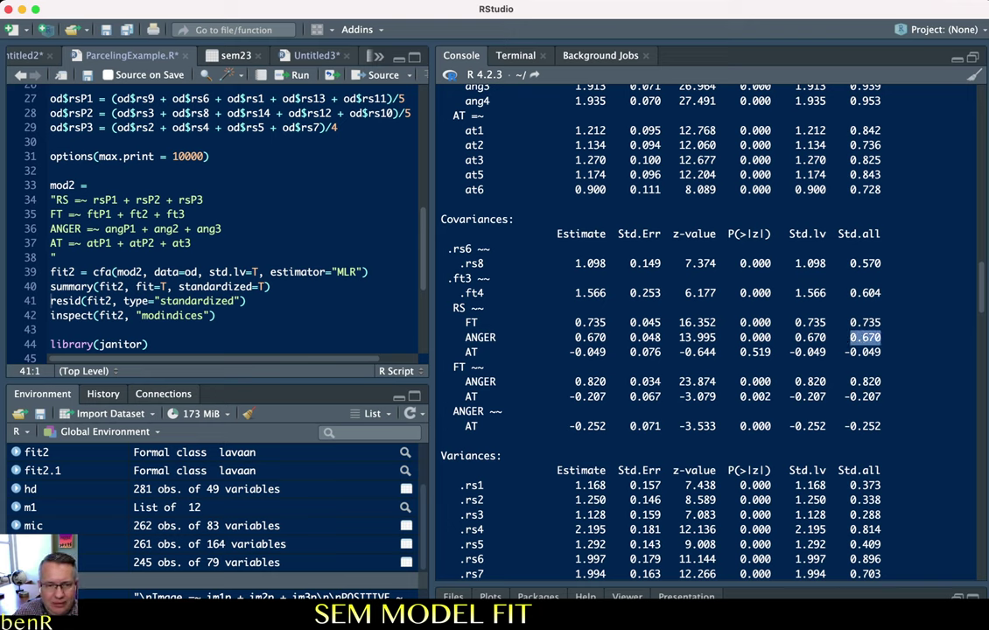
pyautogui.click(764, 298)
pyautogui.doubleClick(861, 352)
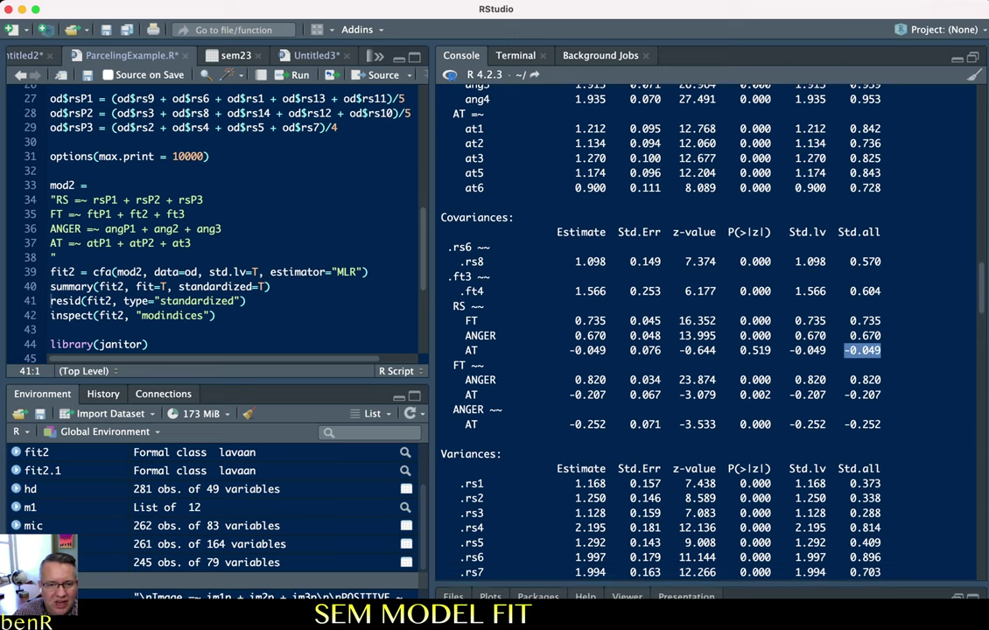
pyautogui.scroll(-1, 761, 306)
pyautogui.scroll(-2, 762, 293)
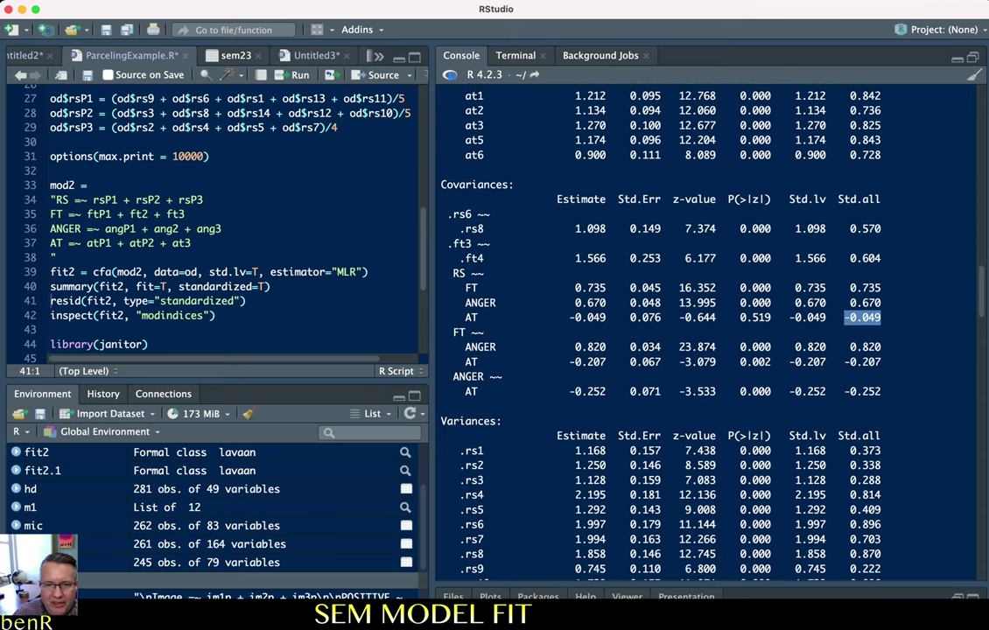
pyautogui.doubleClick(865, 345)
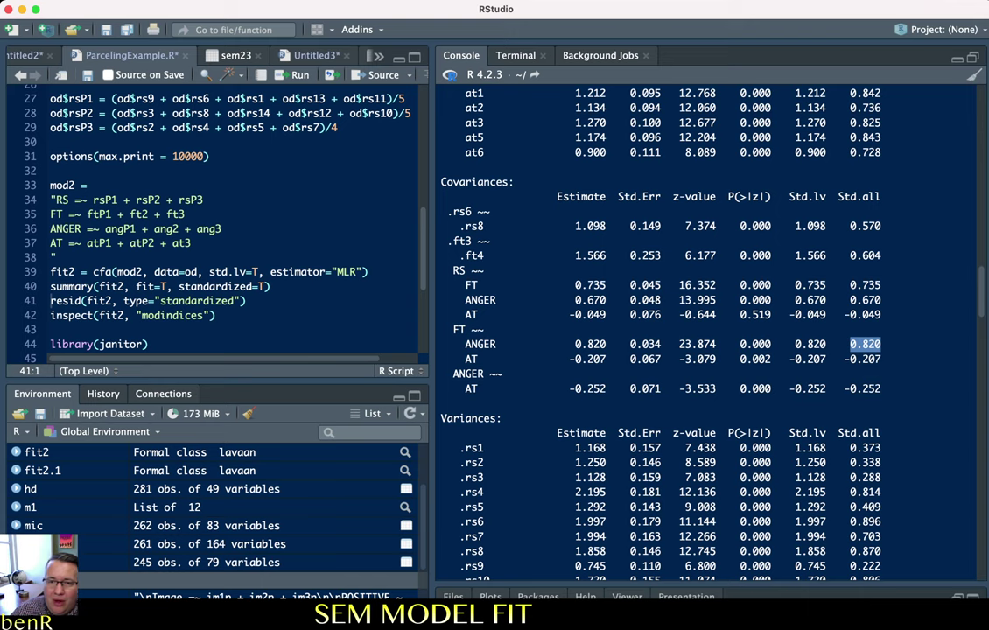
pyautogui.click(866, 345)
# Review the item-level standardized covariances again, highlighting RS–ANGER, FT–ANGER and RS–FT, followed by FT–AT and ANGER–AT
pyautogui.doubleClick(866, 285)
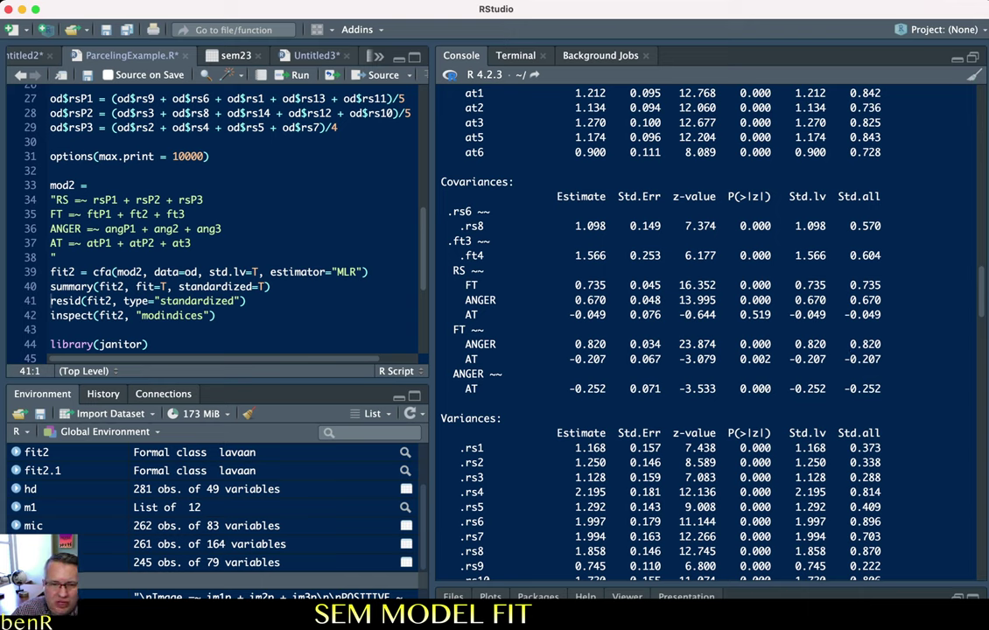
pyautogui.moveTo(845, 300); pyautogui.dragTo(881, 300)
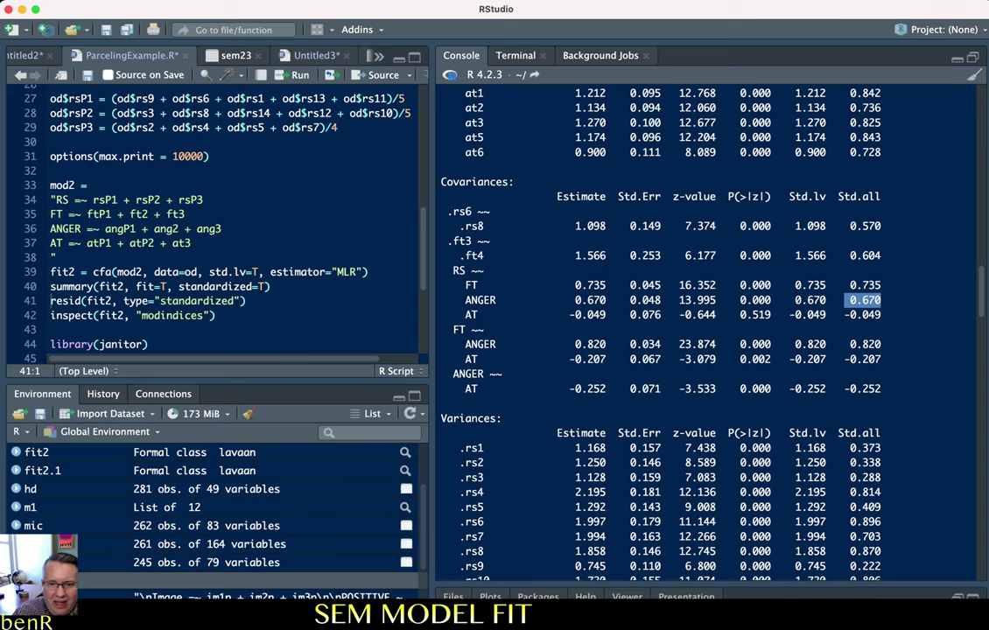
pyautogui.moveTo(851, 344); pyautogui.dragTo(881, 345)
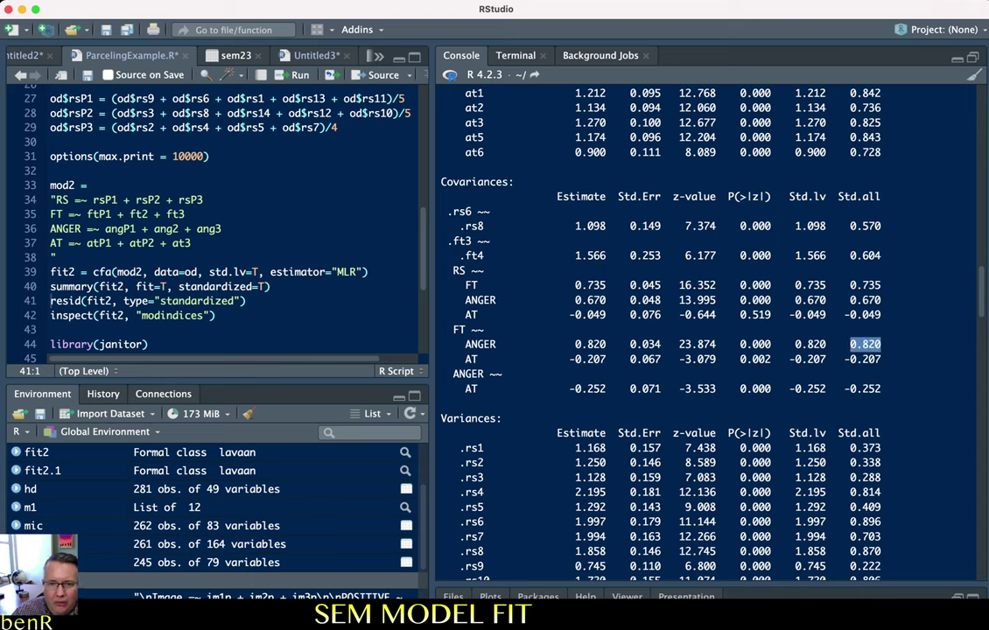
pyautogui.moveTo(881, 300)
pyautogui.mouseDown()
pyautogui.moveTo(855, 300)
pyautogui.moveTo(881, 285)
pyautogui.mouseUp()
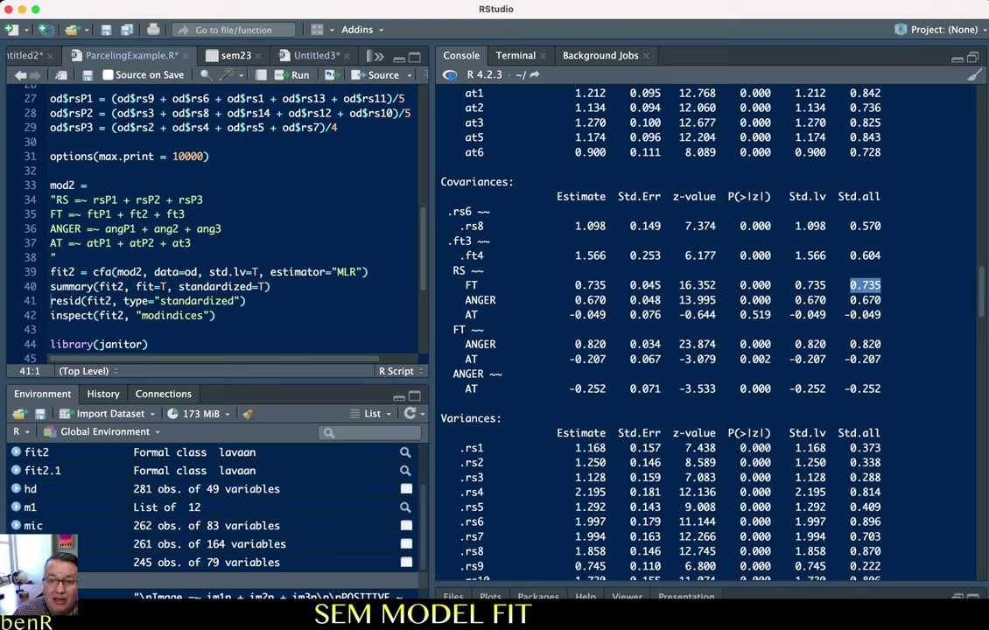
pyautogui.moveTo(881, 345); pyautogui.dragTo(850, 344)
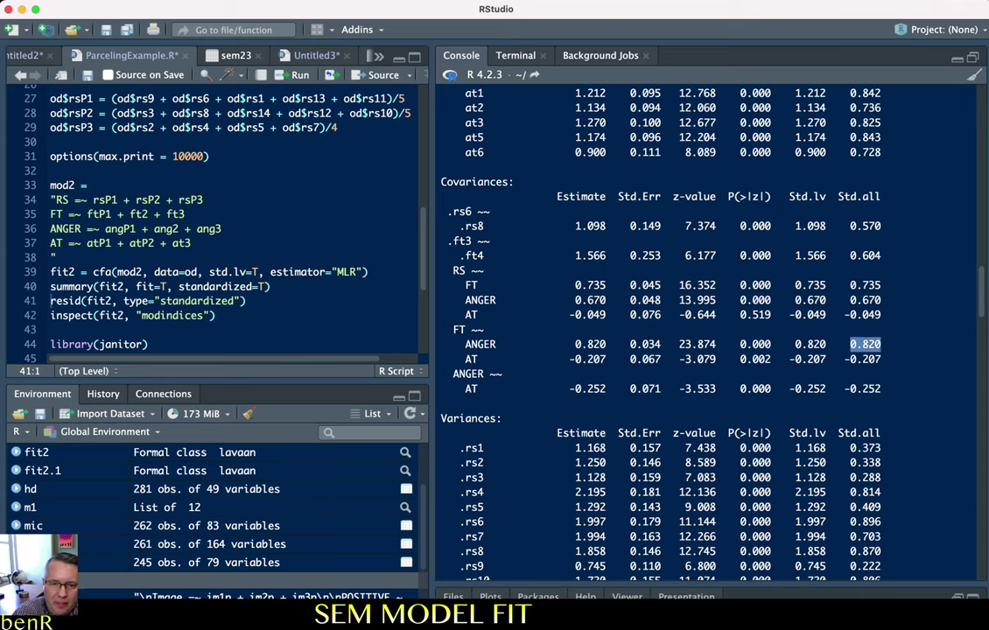
pyautogui.moveTo(844, 360); pyautogui.dragTo(875, 360)
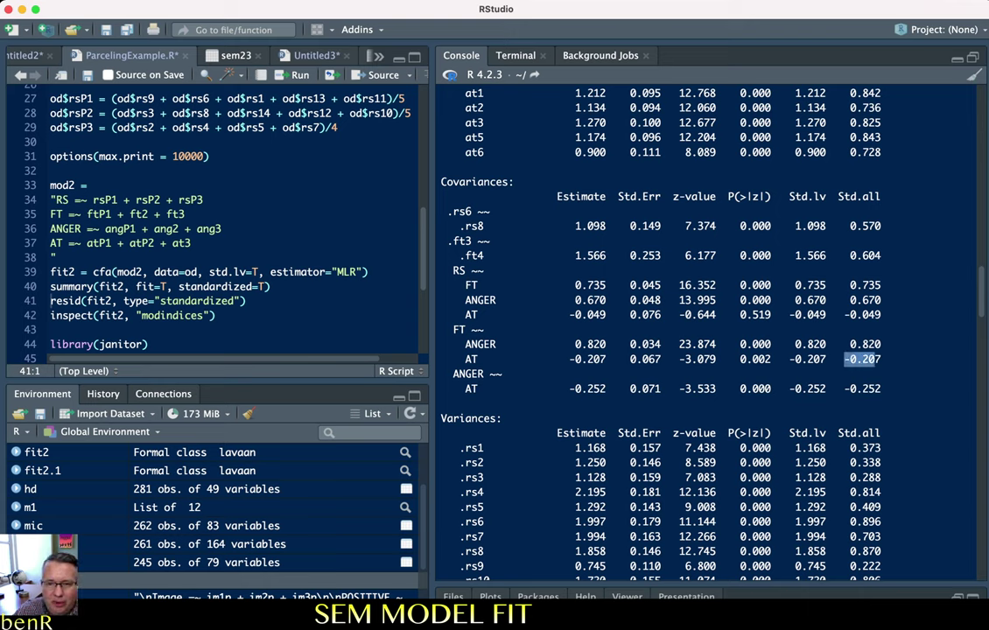
pyautogui.moveTo(845, 389); pyautogui.dragTo(875, 390)
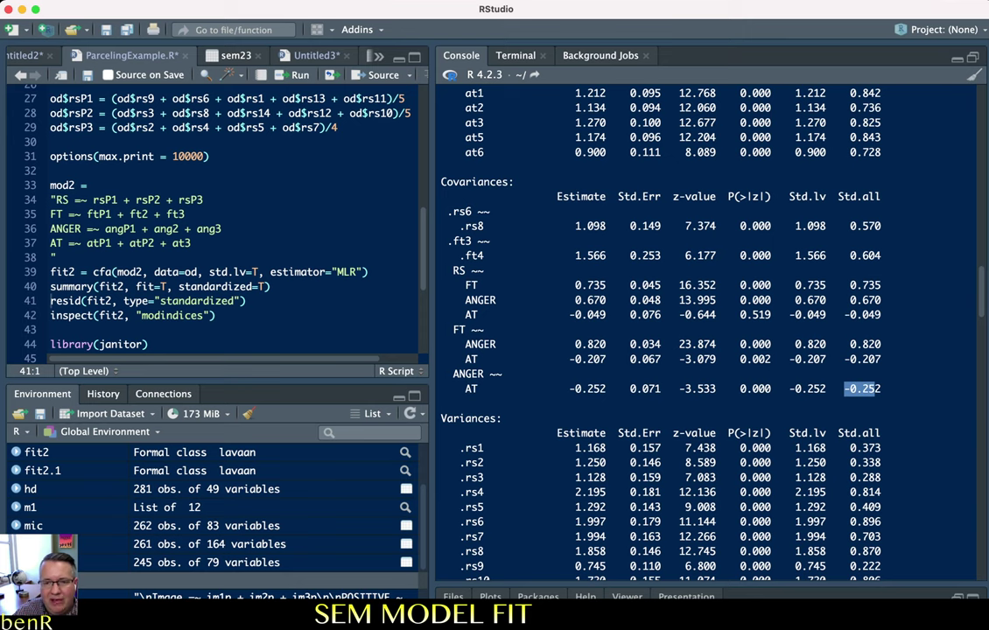
# Recheck the item-level model's factor covariances, highlighting the standardized RS–ANGER and FT–ANGER values
pyautogui.scroll(-3, 705, 333)
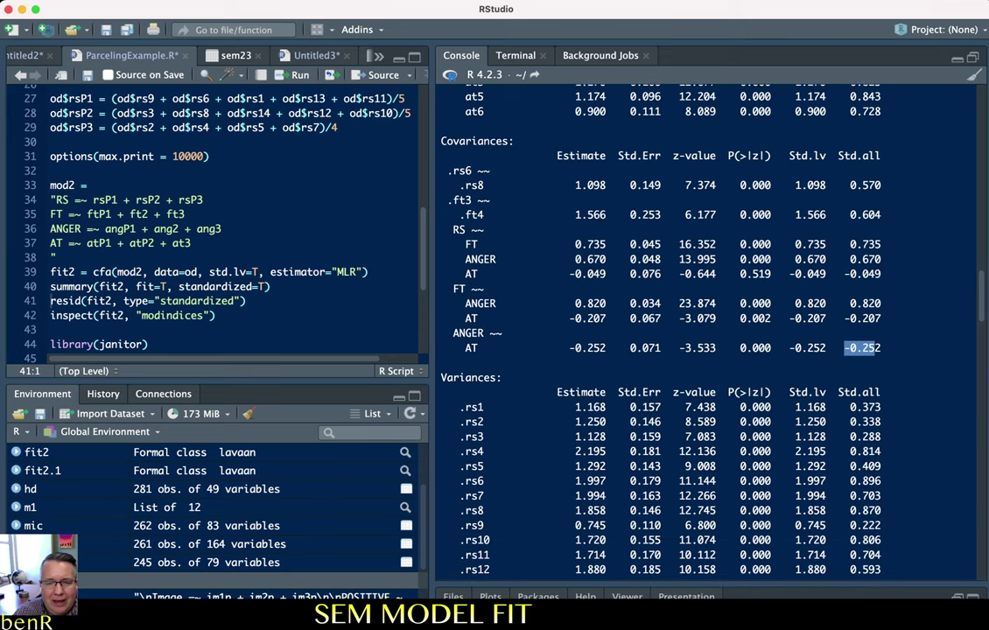
pyautogui.scroll(2, 705, 332)
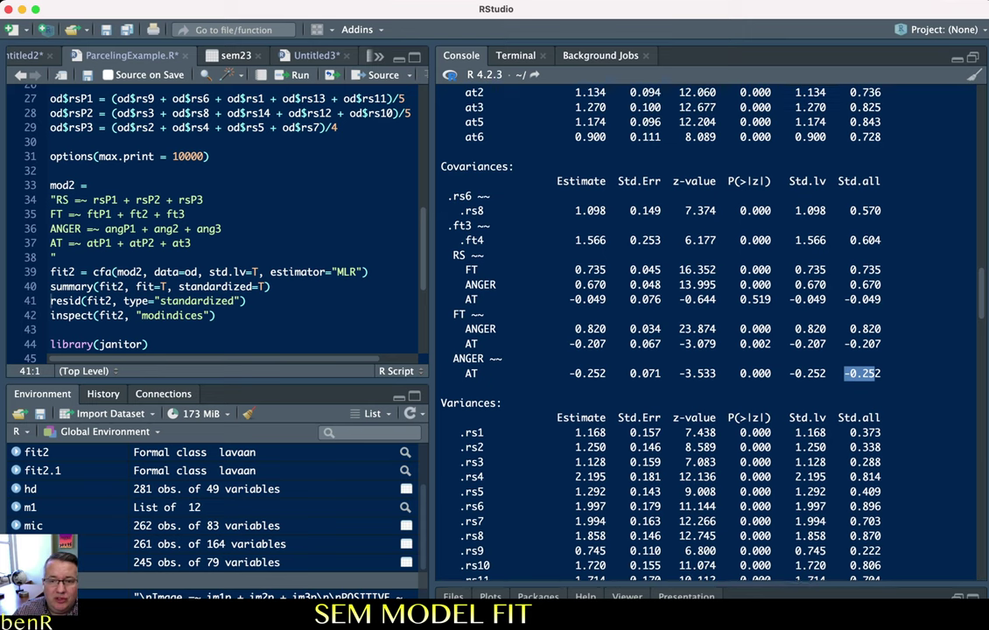
pyautogui.scroll(4, 705, 333)
pyautogui.moveTo(851, 324); pyautogui.dragTo(878, 337)
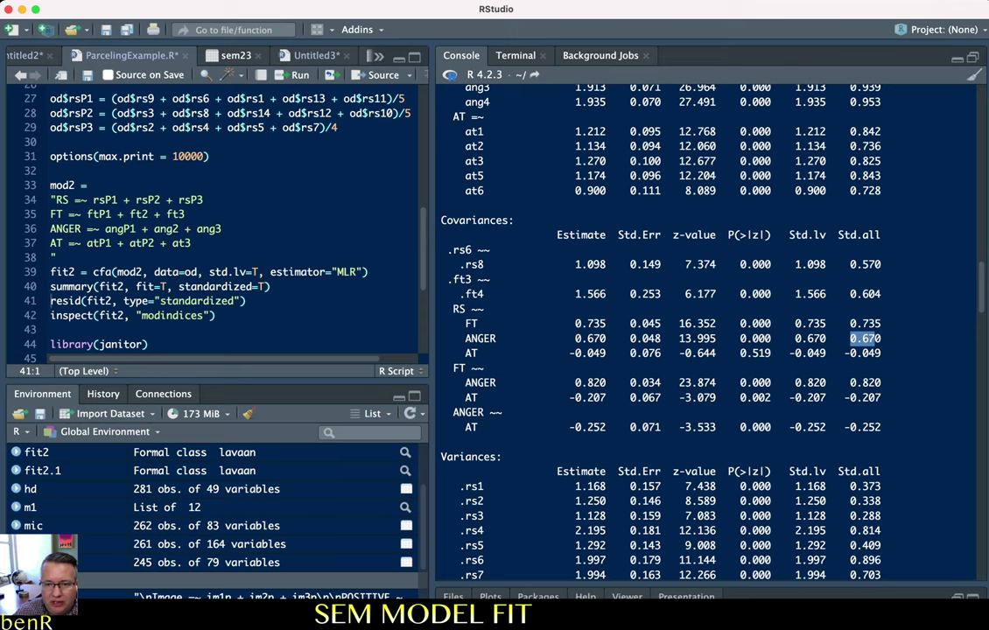
pyautogui.moveTo(850, 382); pyautogui.dragTo(875, 383)
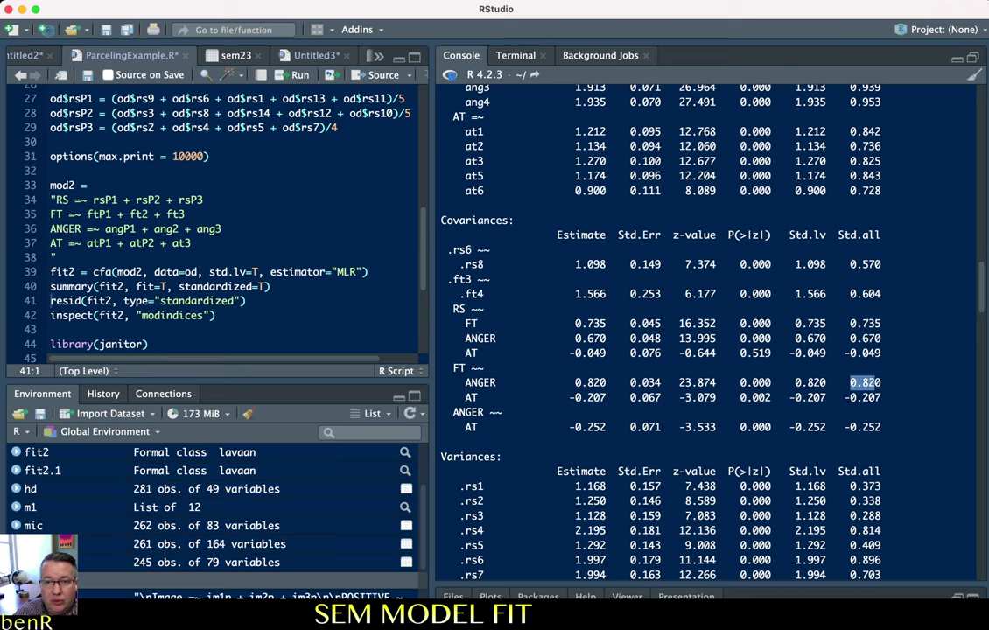
# Examine the item-level model's SRMR, RMSEA, robust CFI and TLI, and scaled chi-square test for comparison with the parceled model
pyautogui.scroll(15, 707, 333)
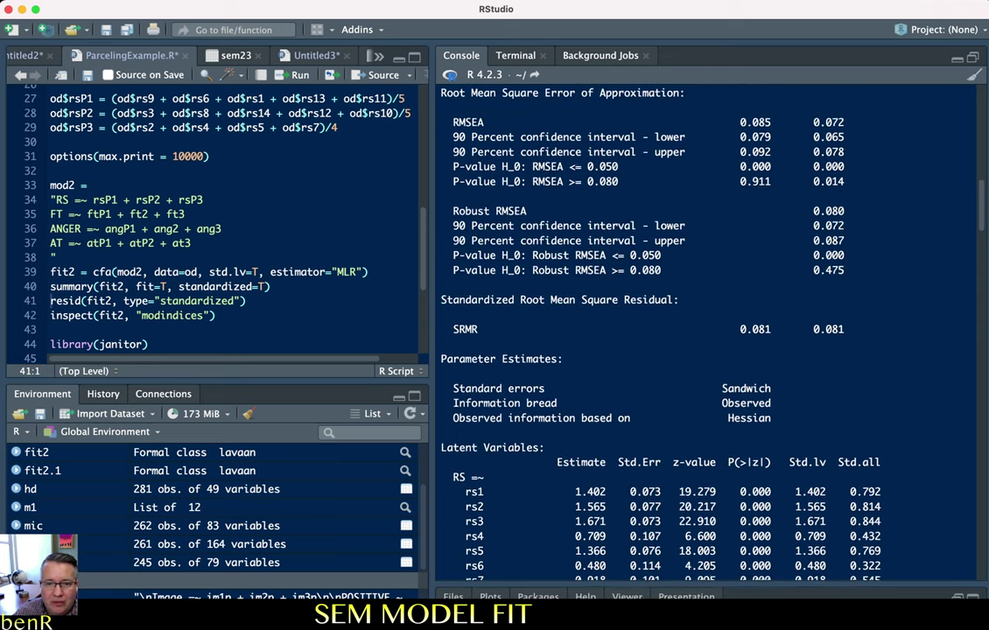
pyautogui.scroll(-5, 707, 332)
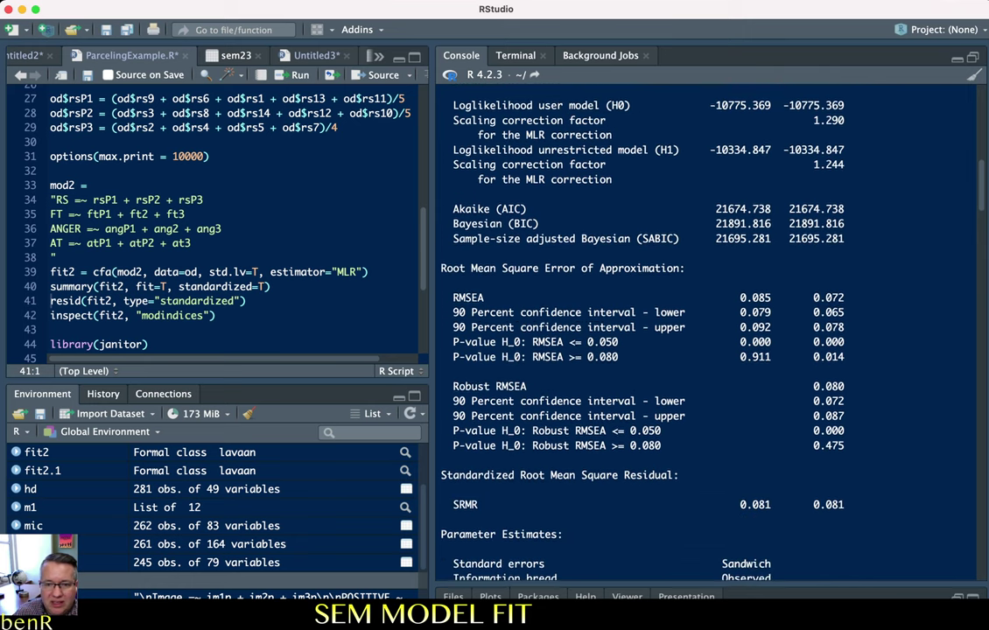
pyautogui.scroll(1, 707, 333)
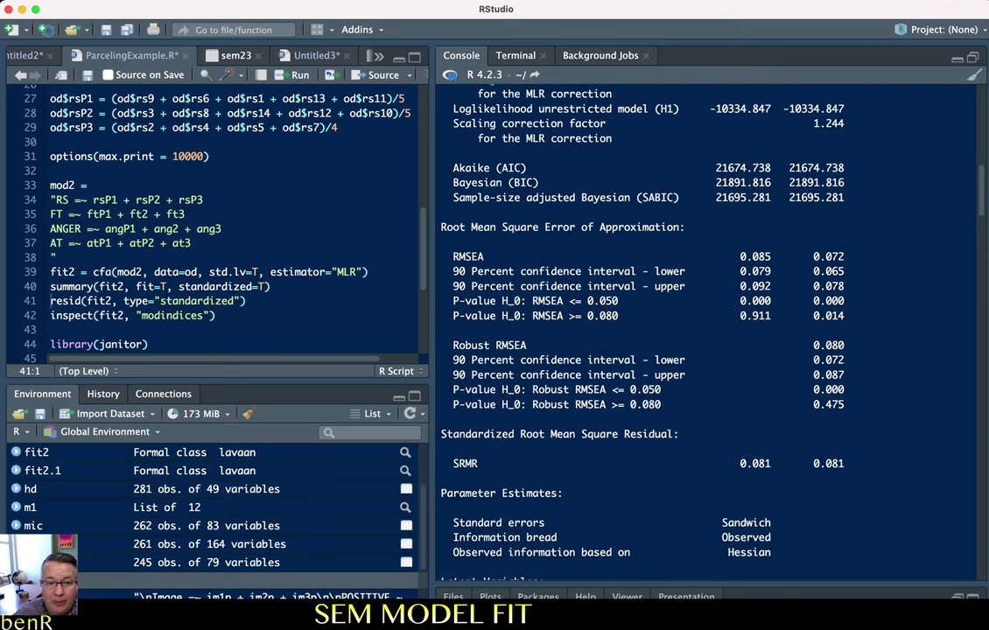
pyautogui.scroll(2, 707, 333)
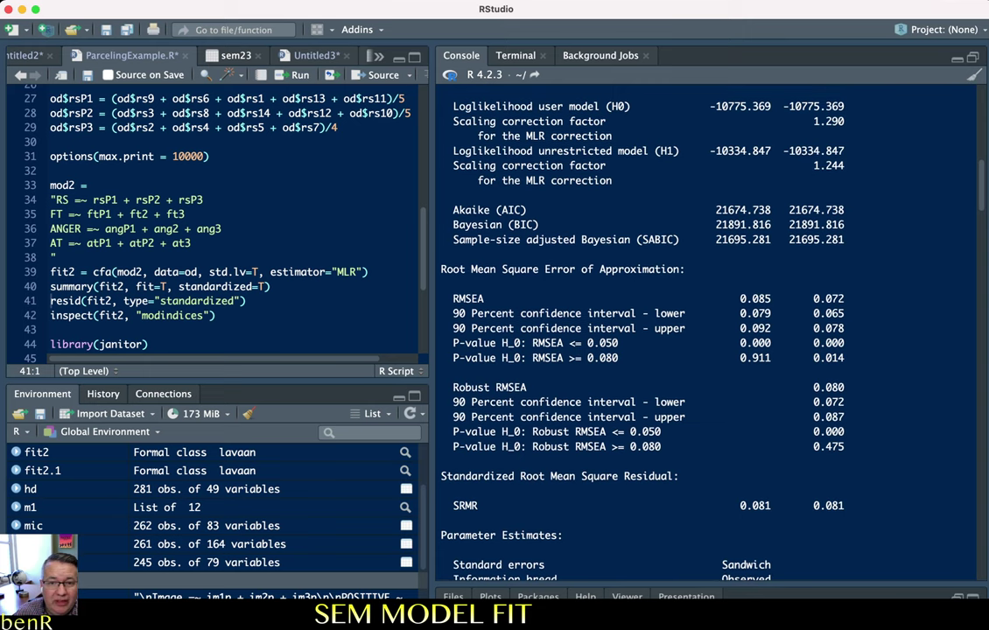
pyautogui.scroll(18, 708, 333)
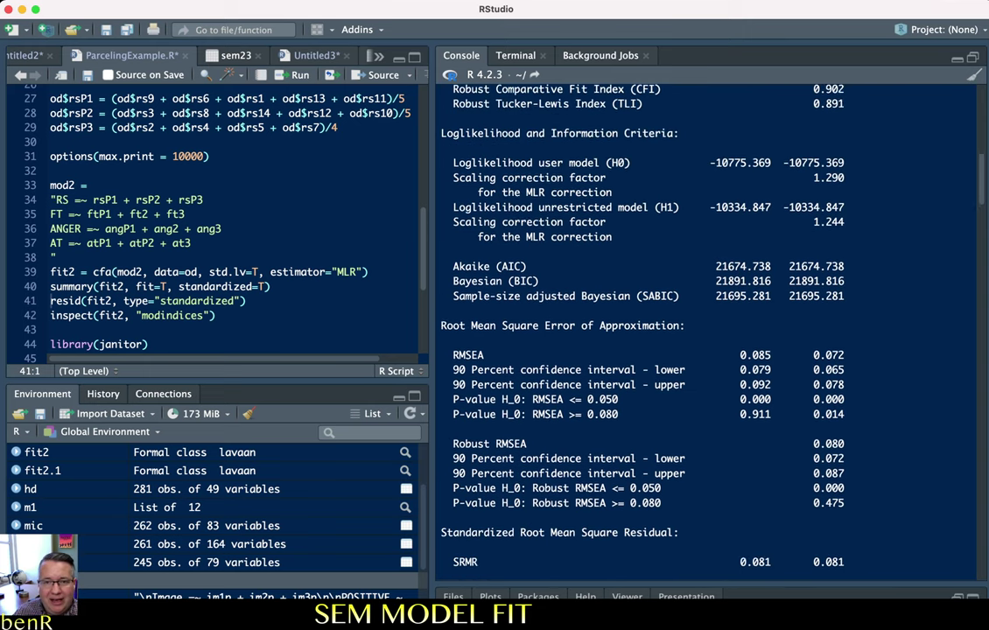
pyautogui.scroll(1, 707, 332)
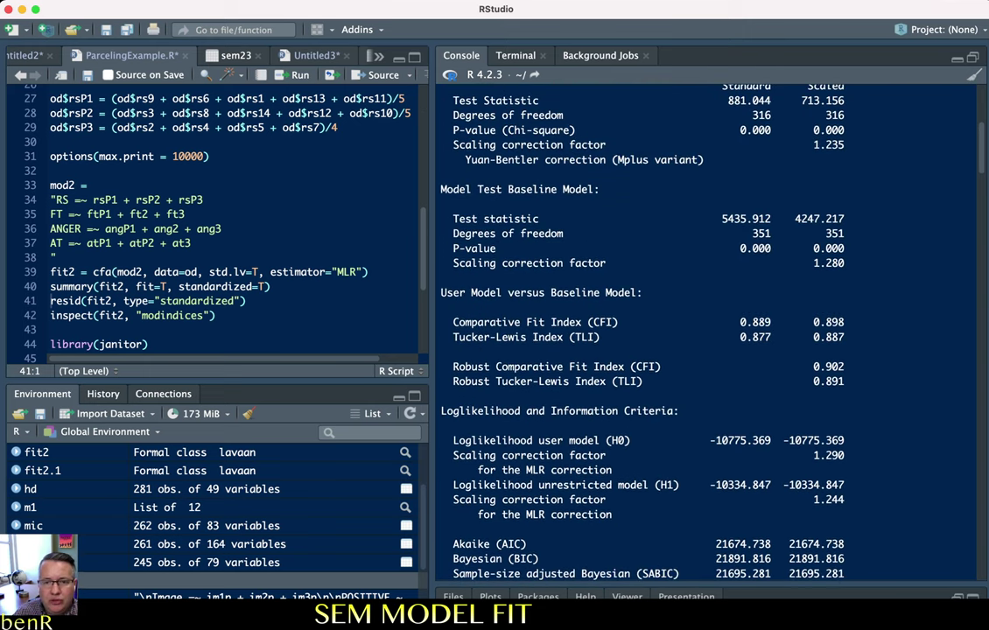
pyautogui.scroll(6, 707, 332)
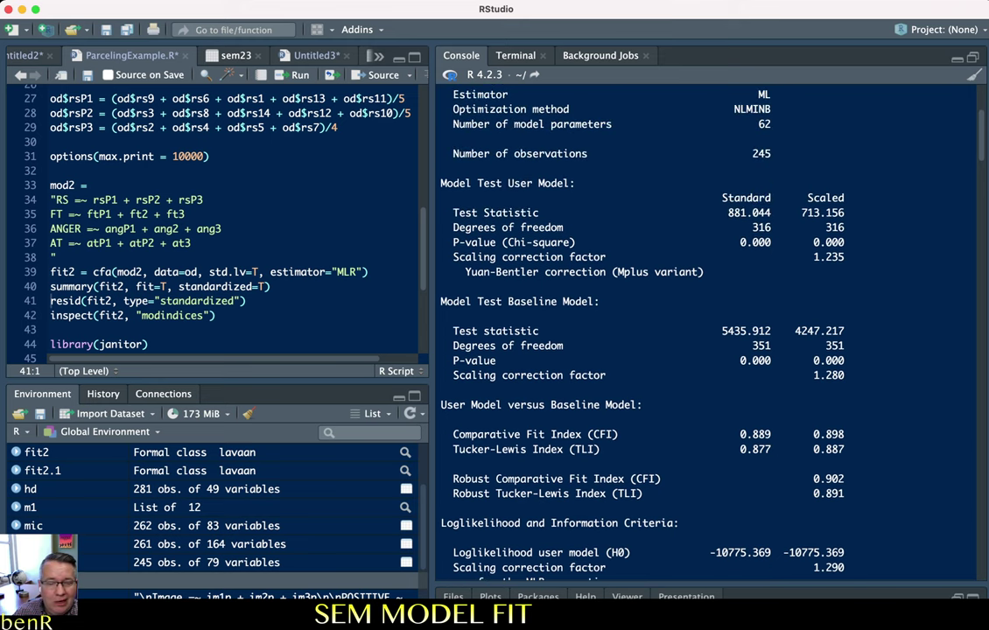
pyautogui.scroll(1, 707, 333)
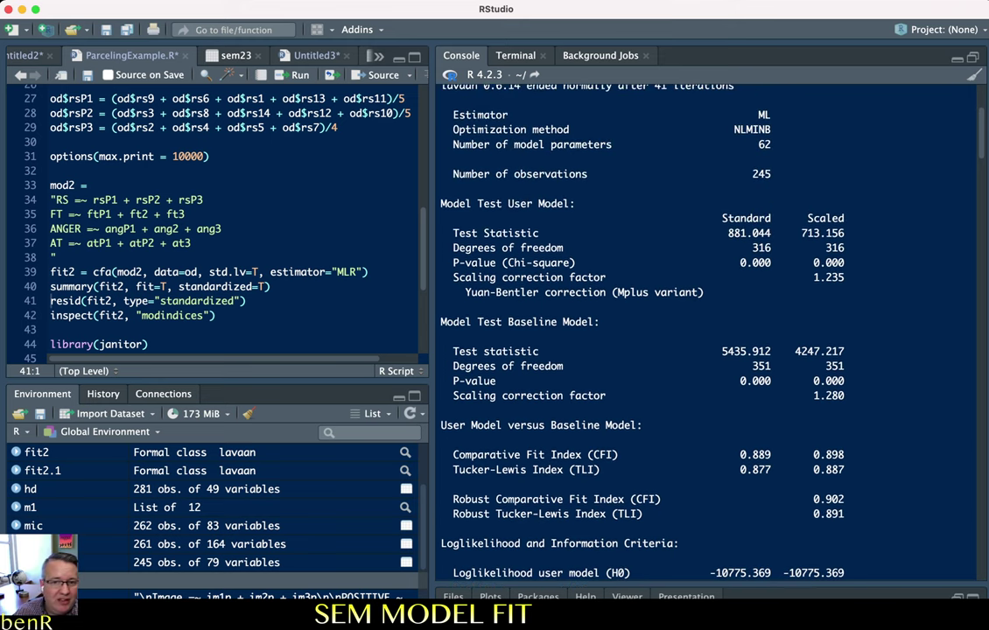
# Return to the parceled fit2 summary and examine its robust CFI and TLI, RMSEA, and SRMR against the item-level fit
pyautogui.scroll(-20, 707, 333)
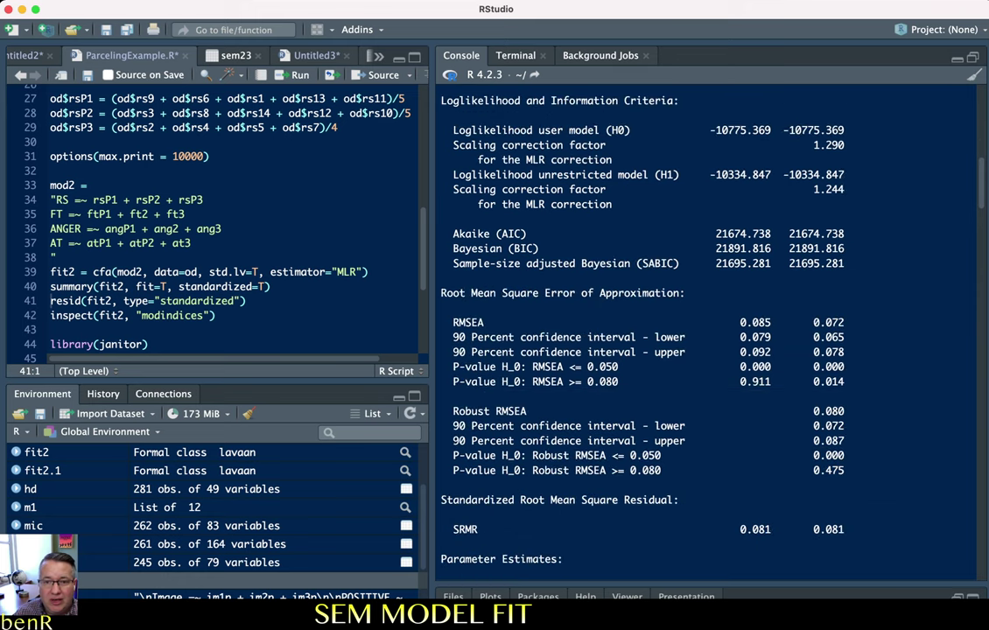
pyautogui.scroll(-20, 707, 332)
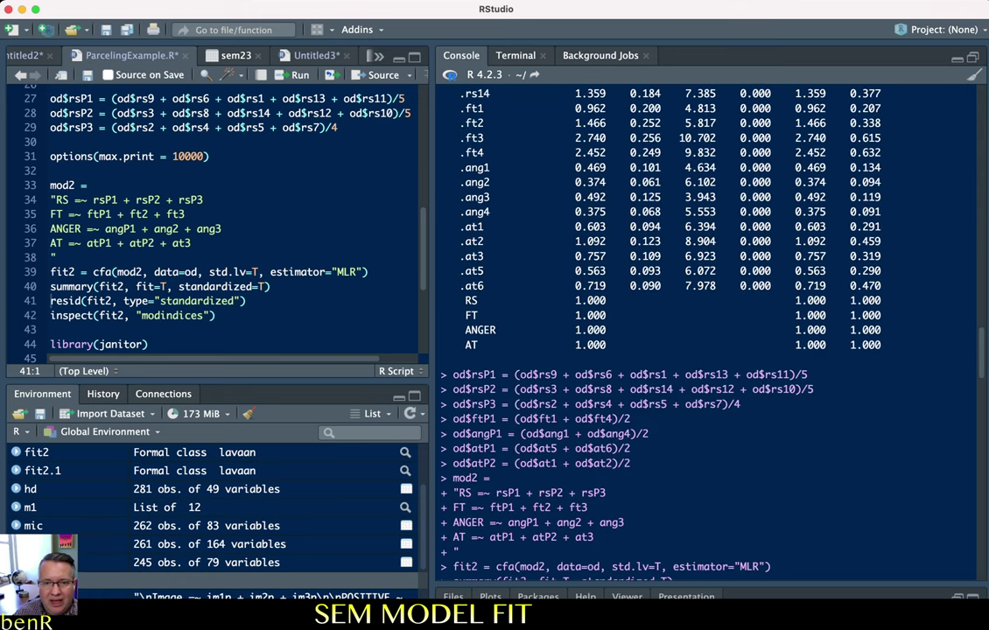
pyautogui.scroll(-20, 707, 332)
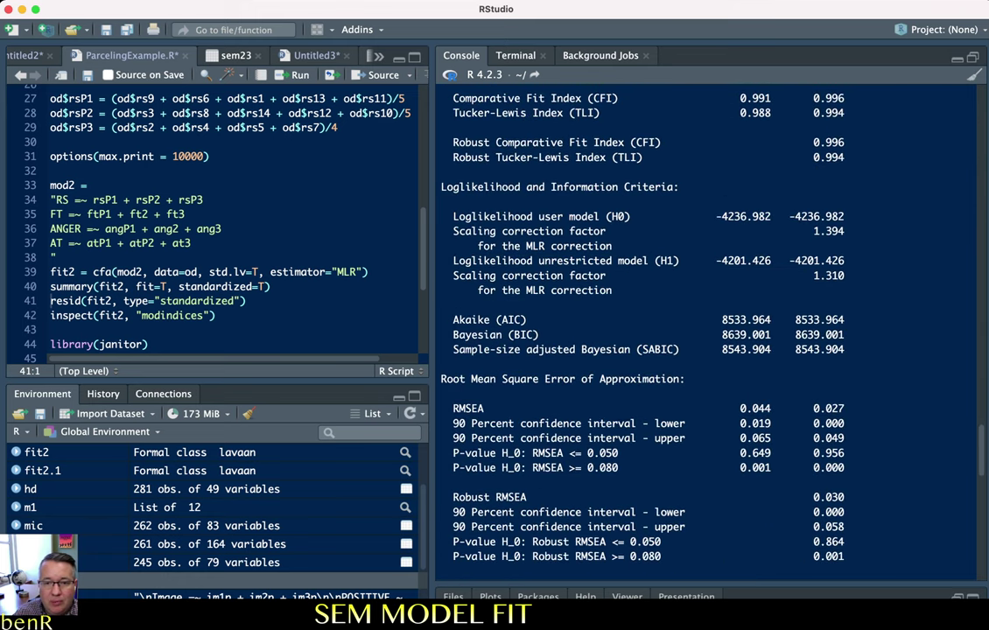
pyautogui.scroll(-6, 707, 333)
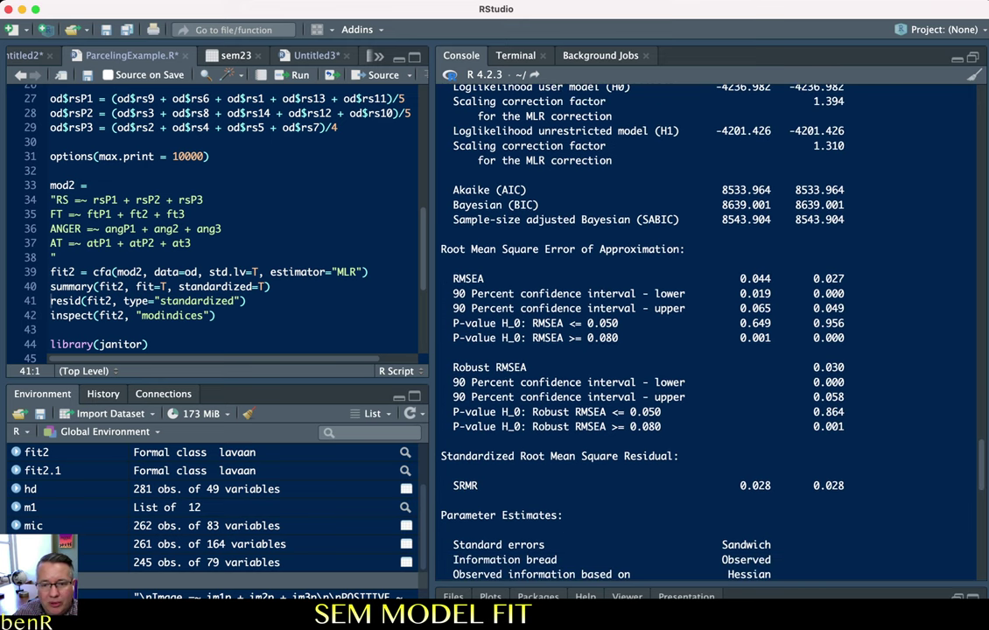
pyautogui.scroll(-5, 708, 332)
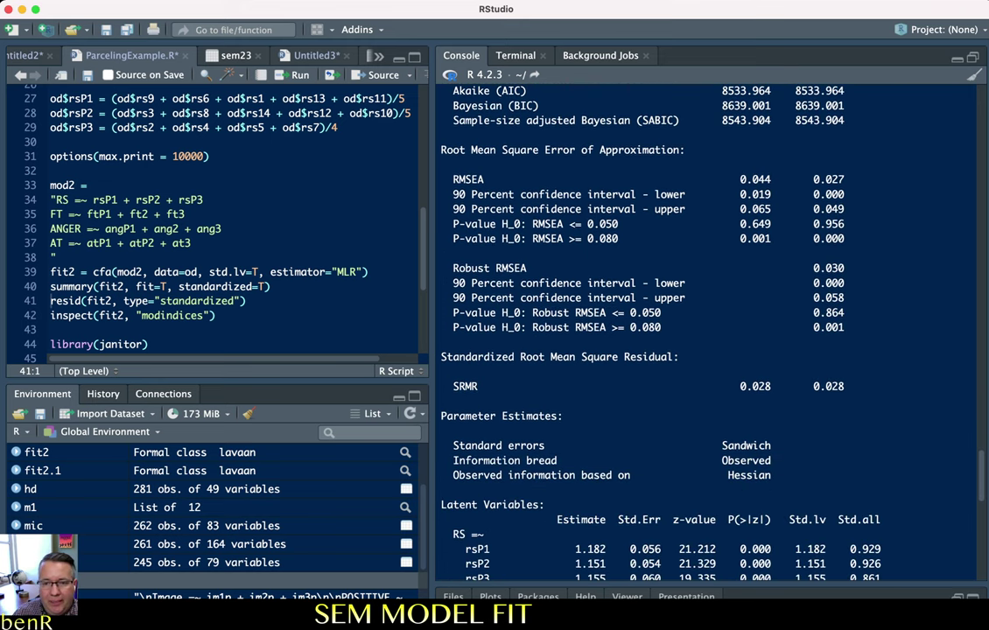